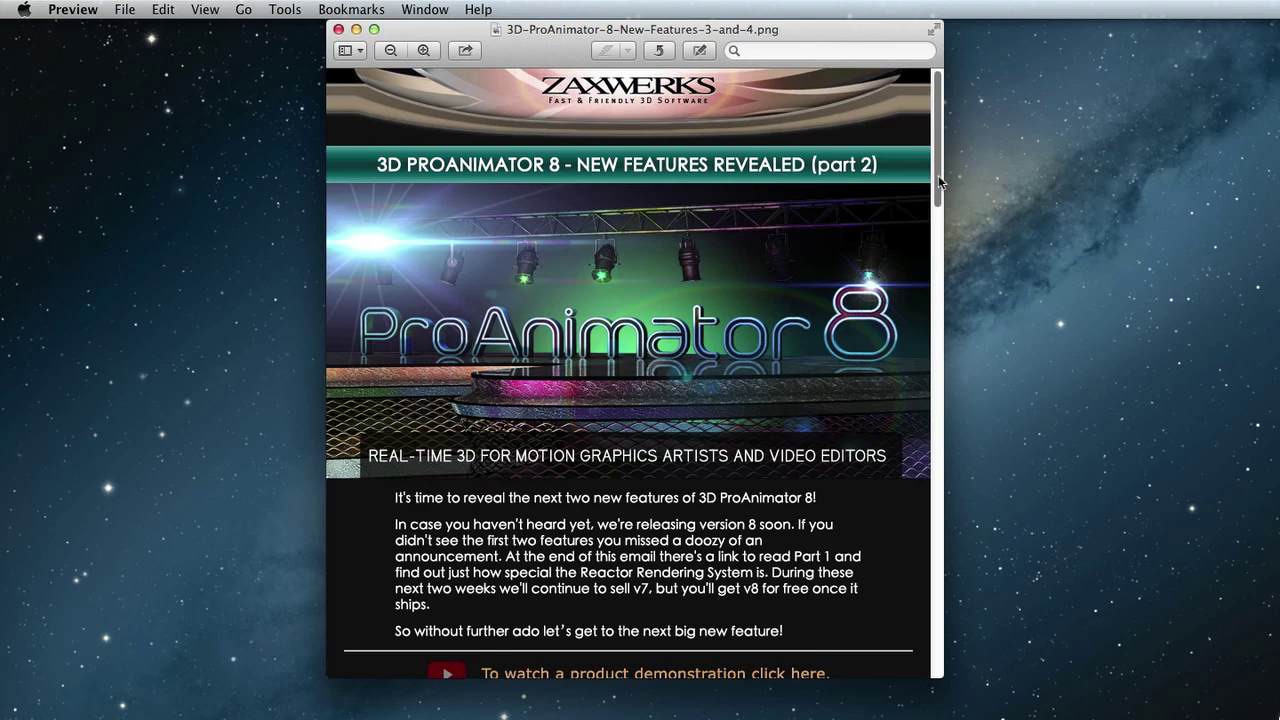
# - Scroll the newsletter to the New Feature #3 Instancing section and select its title
pyautogui.moveTo(938, 175); pyautogui.dragTo(935, 318)
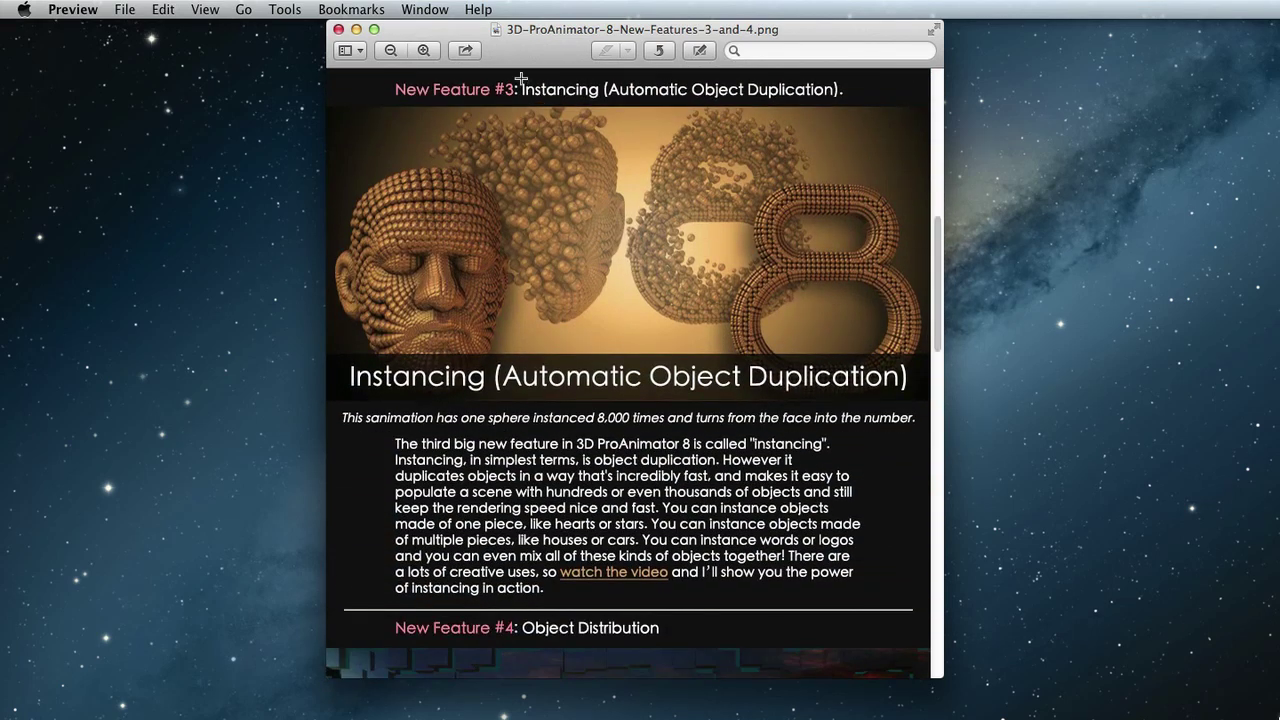
pyautogui.moveTo(743, 102); pyautogui.dragTo(855, 104)
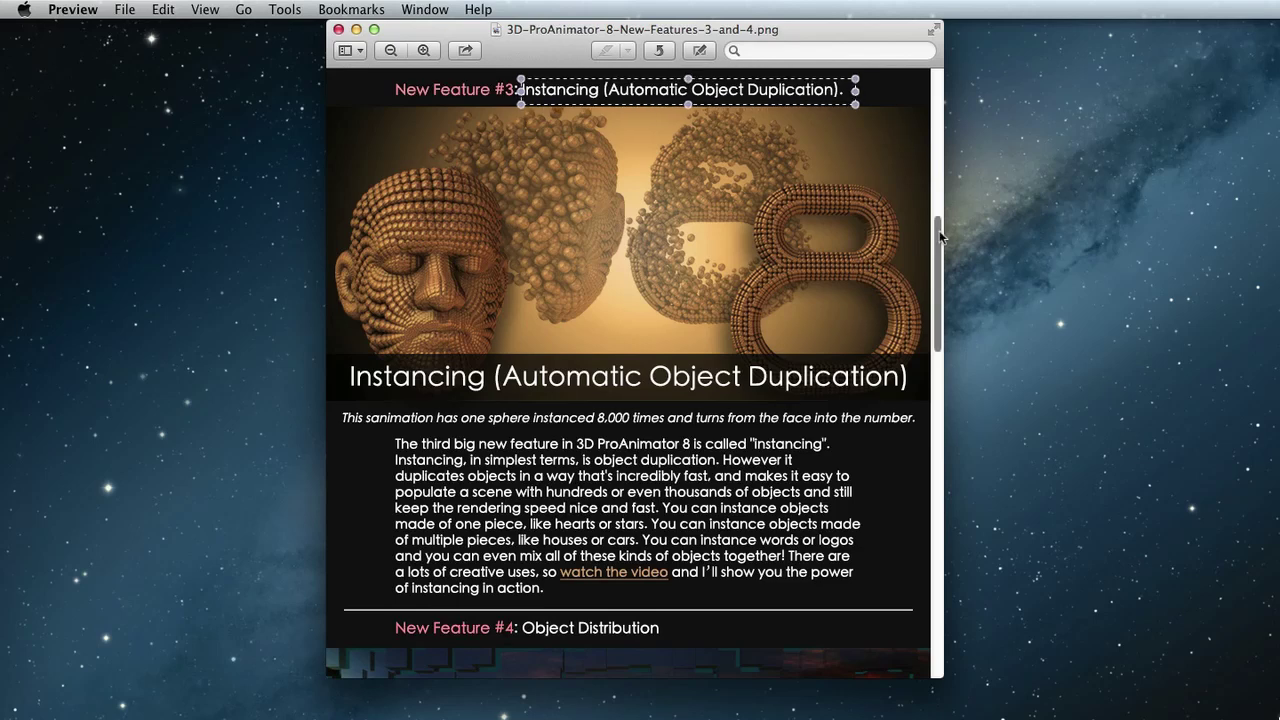
# - Scroll down to New Feature #4: Object Distribution, select its title, then scroll back up
pyautogui.scroll(-1, 938, 236)
pyautogui.moveTo(938, 230); pyautogui.dragTo(931, 341)
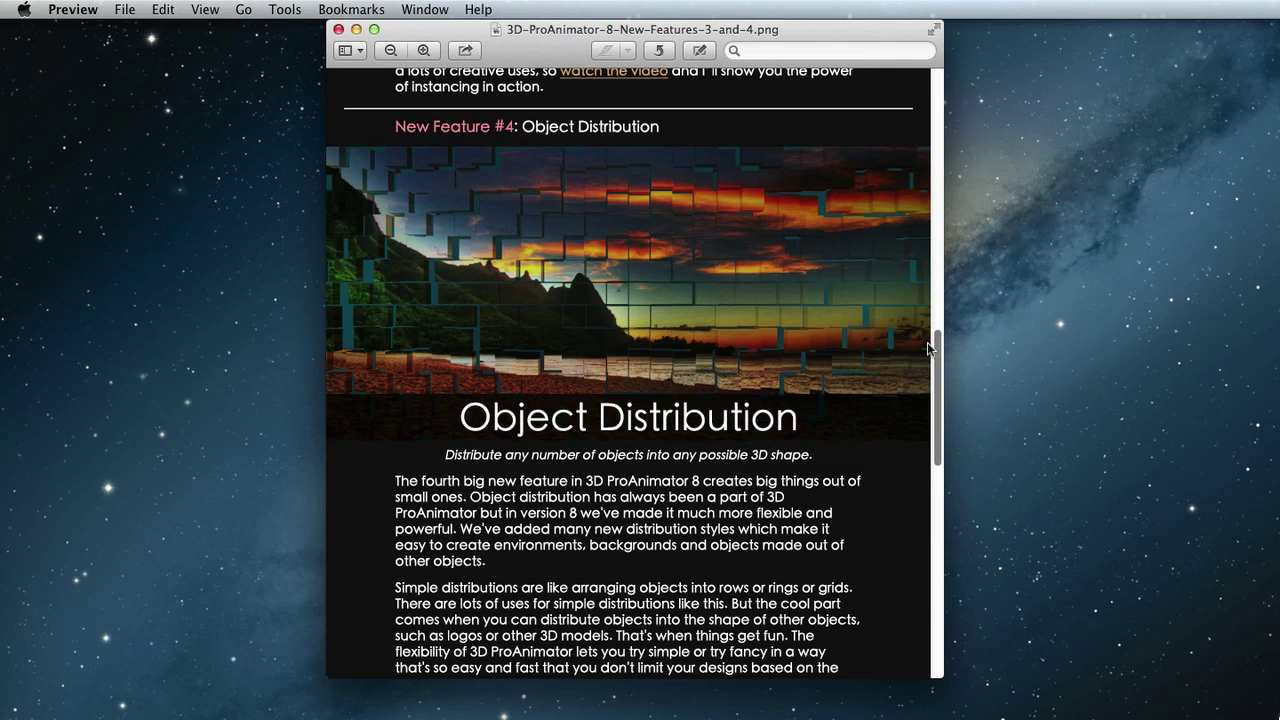
pyautogui.moveTo(677, 135); pyautogui.dragTo(680, 145)
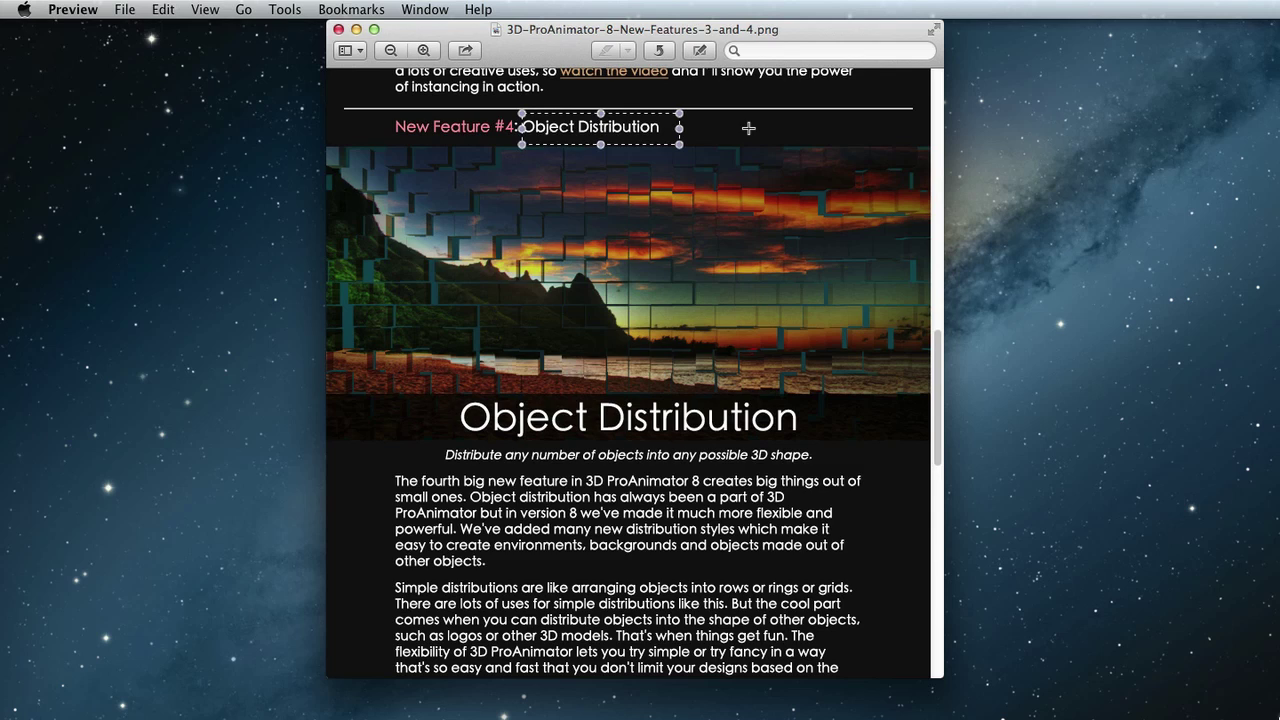
pyautogui.moveTo(938, 346); pyautogui.dragTo(928, 213)
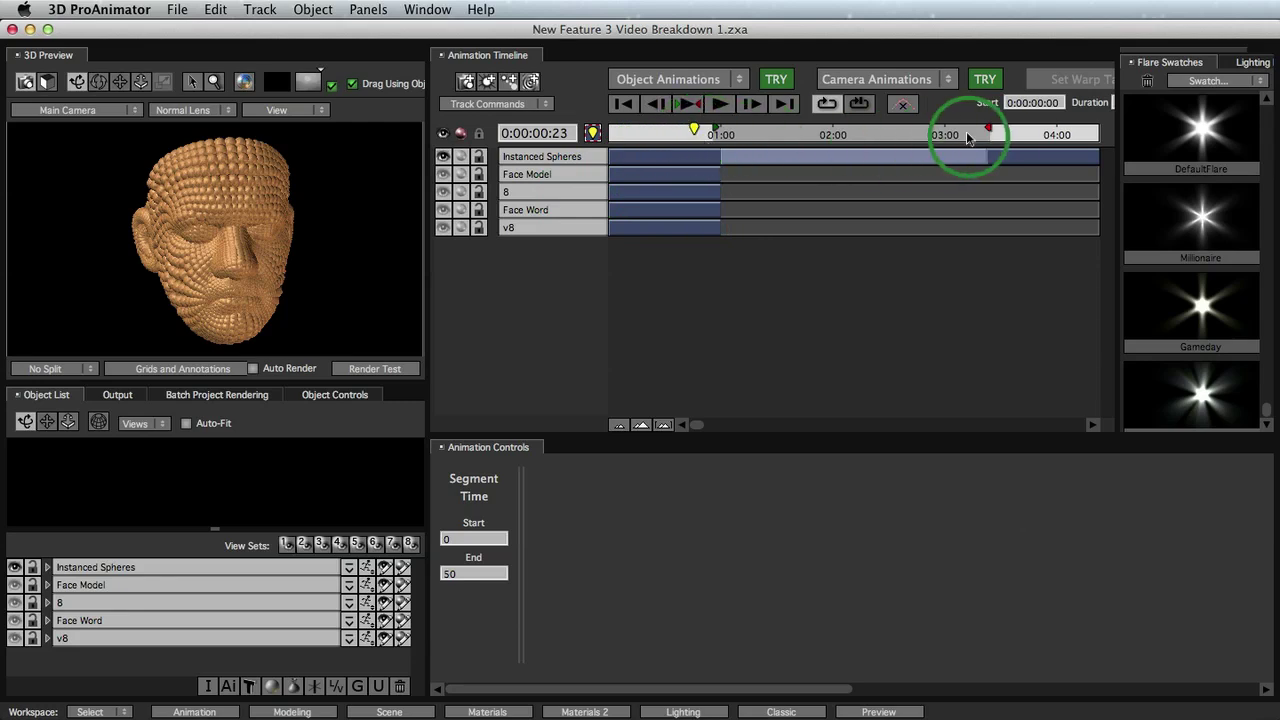
# - Scrub the timeline from the face to about 03:13 to watch the spheres form the 8
pyautogui.click(1005, 132)
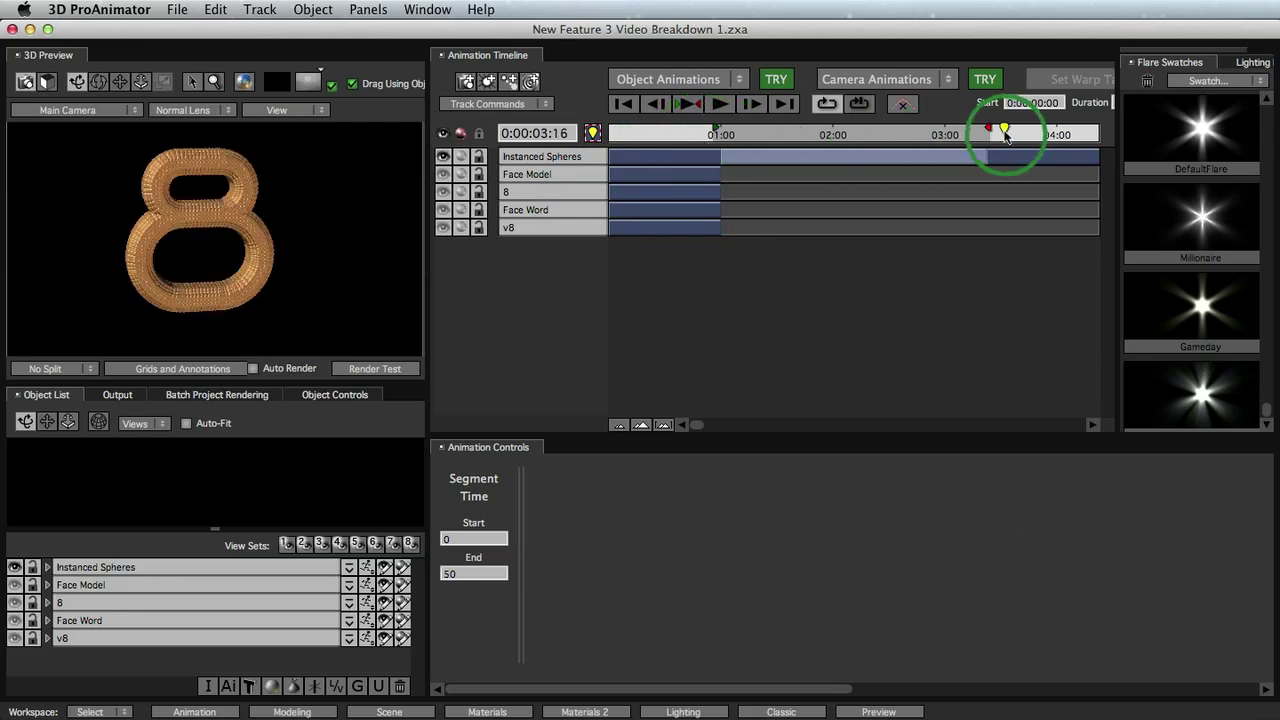
pyautogui.click(708, 134)
pyautogui.moveTo(727, 138); pyautogui.dragTo(996, 142)
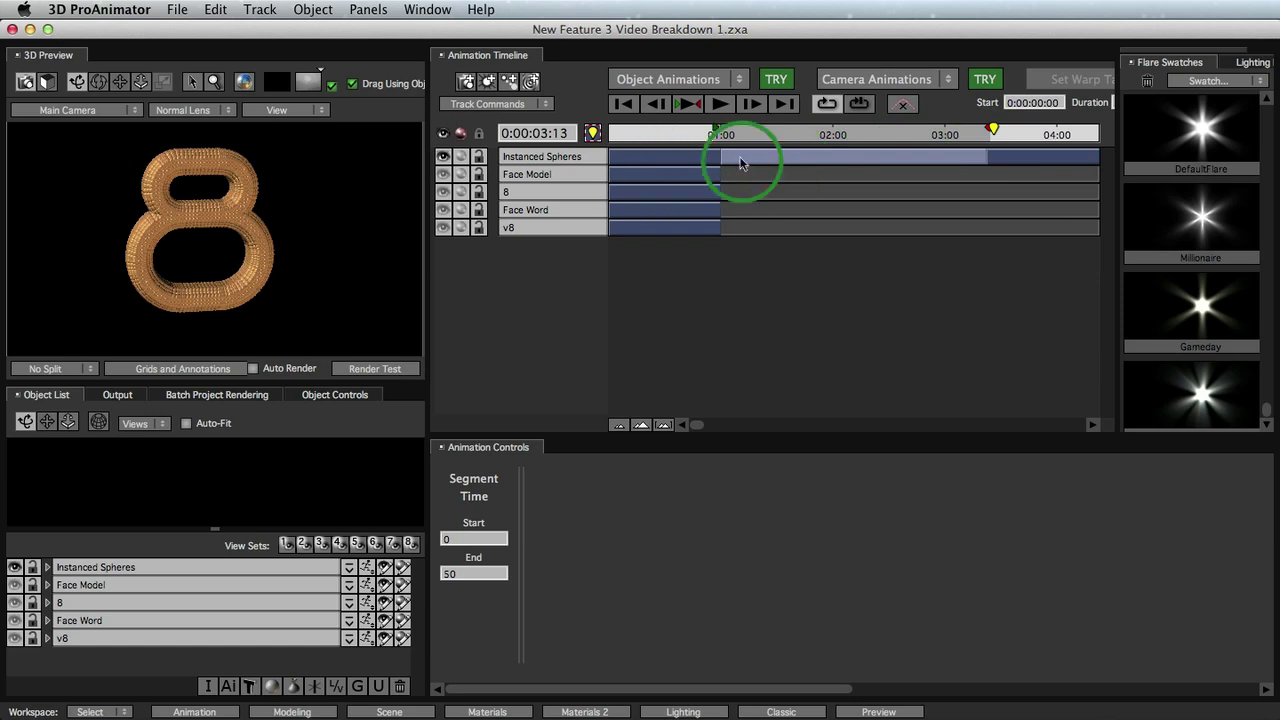
# - Select the face pose on the Instanced Spheres track and view its Alternating instance ordering options
pyautogui.click(675, 160)
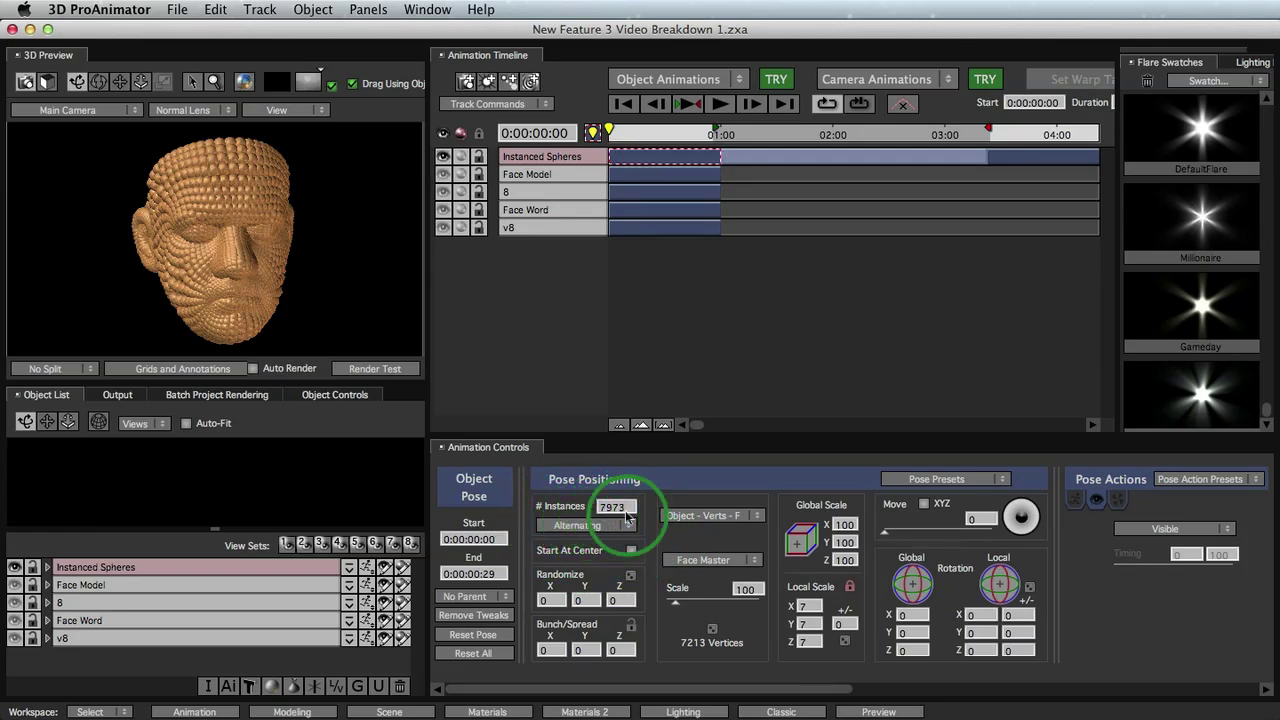
pyautogui.click(598, 525)
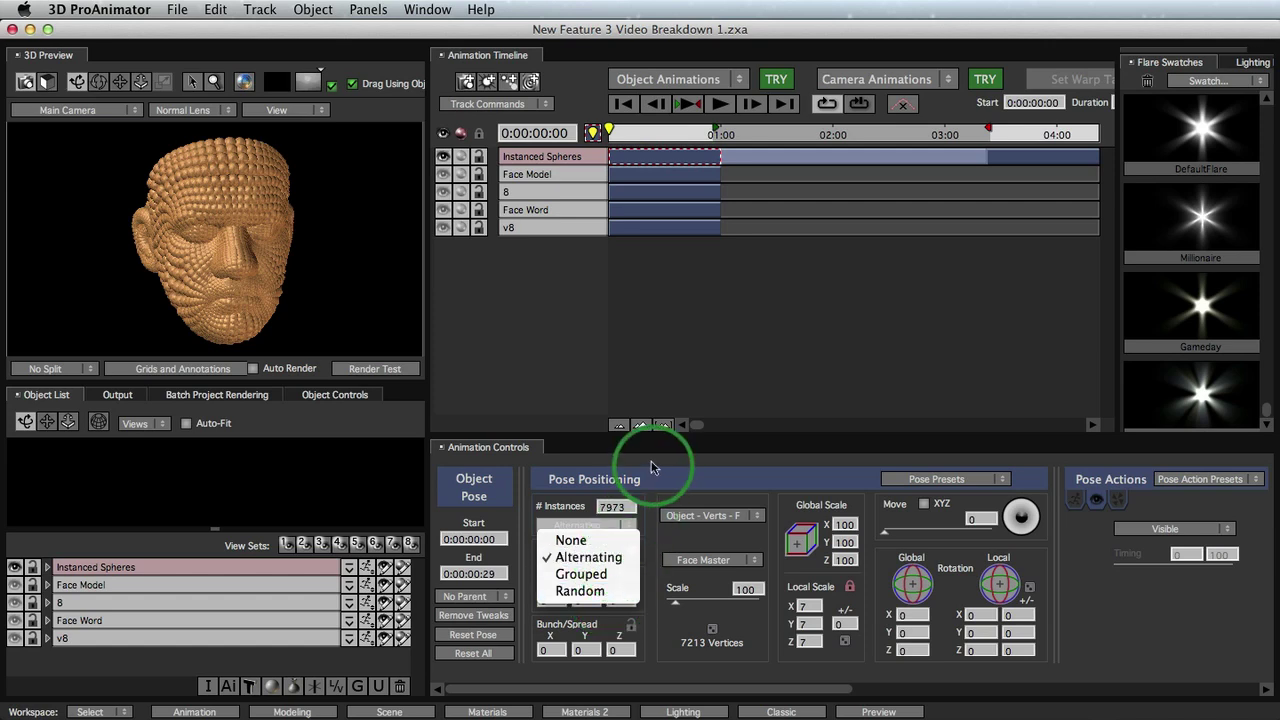
# - Keep Alternating ordering and view the Object – Vertices – Fanned distribution choices
pyautogui.click(703, 505)
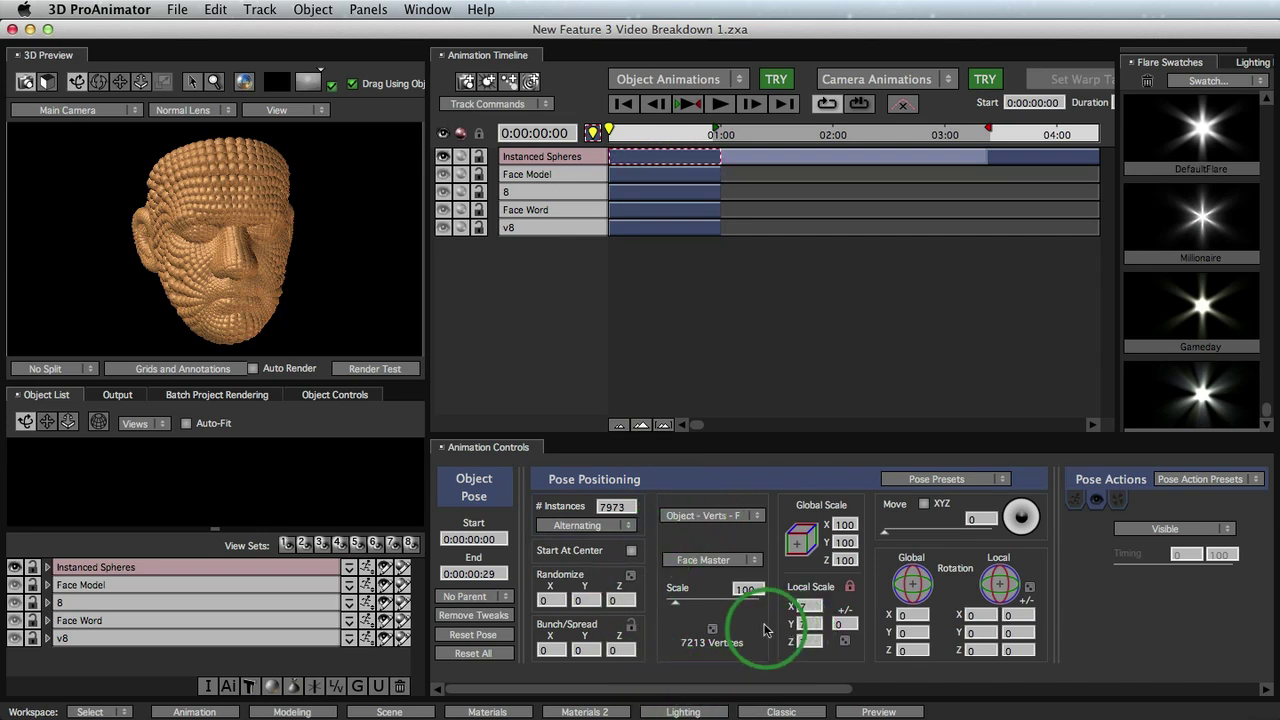
pyautogui.click(751, 516)
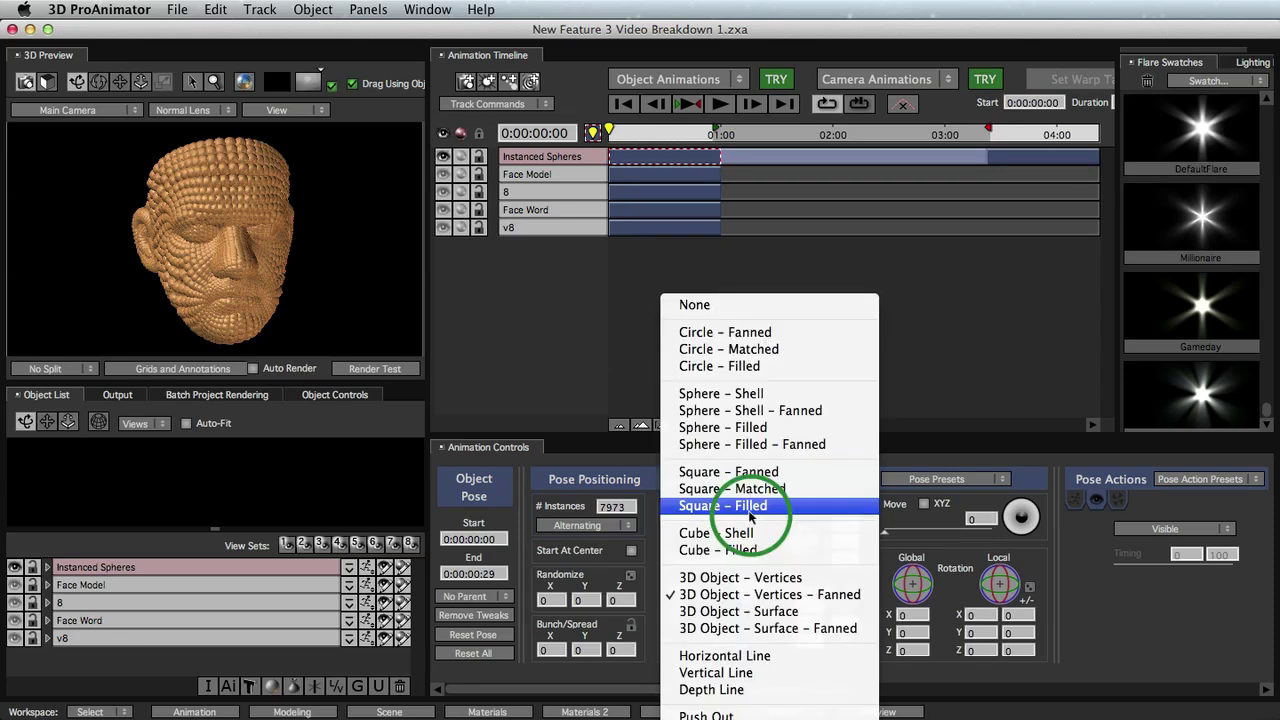
# - Keep the 3D Object – Vertices – Fanned distribution and select Primitive.1 under Instanced Spheres
pyautogui.click(705, 600)
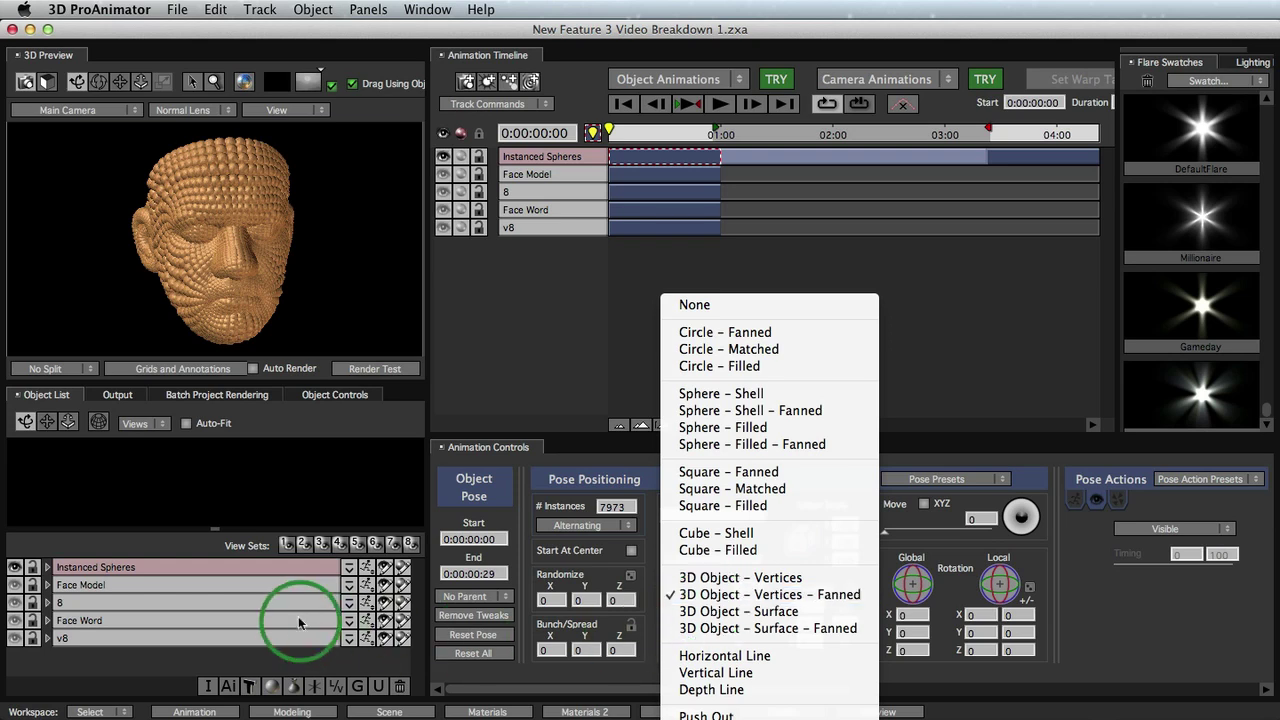
pyautogui.click(47, 567)
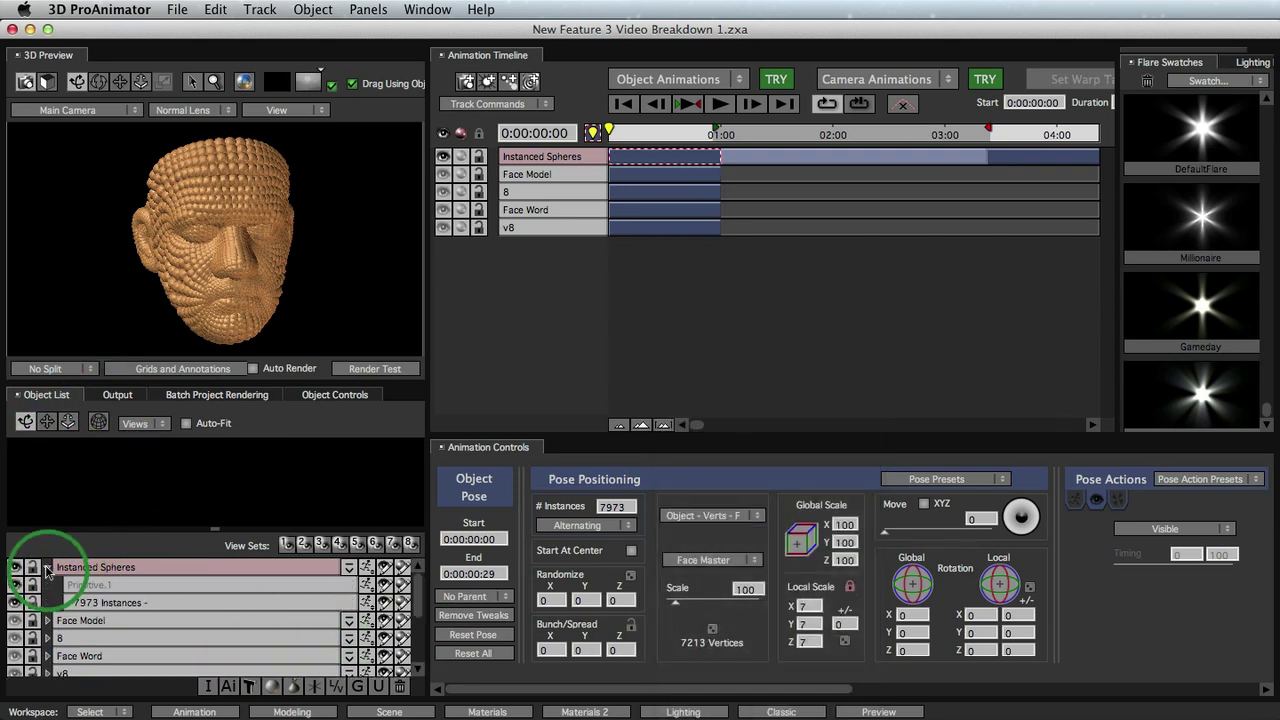
pyautogui.click(117, 588)
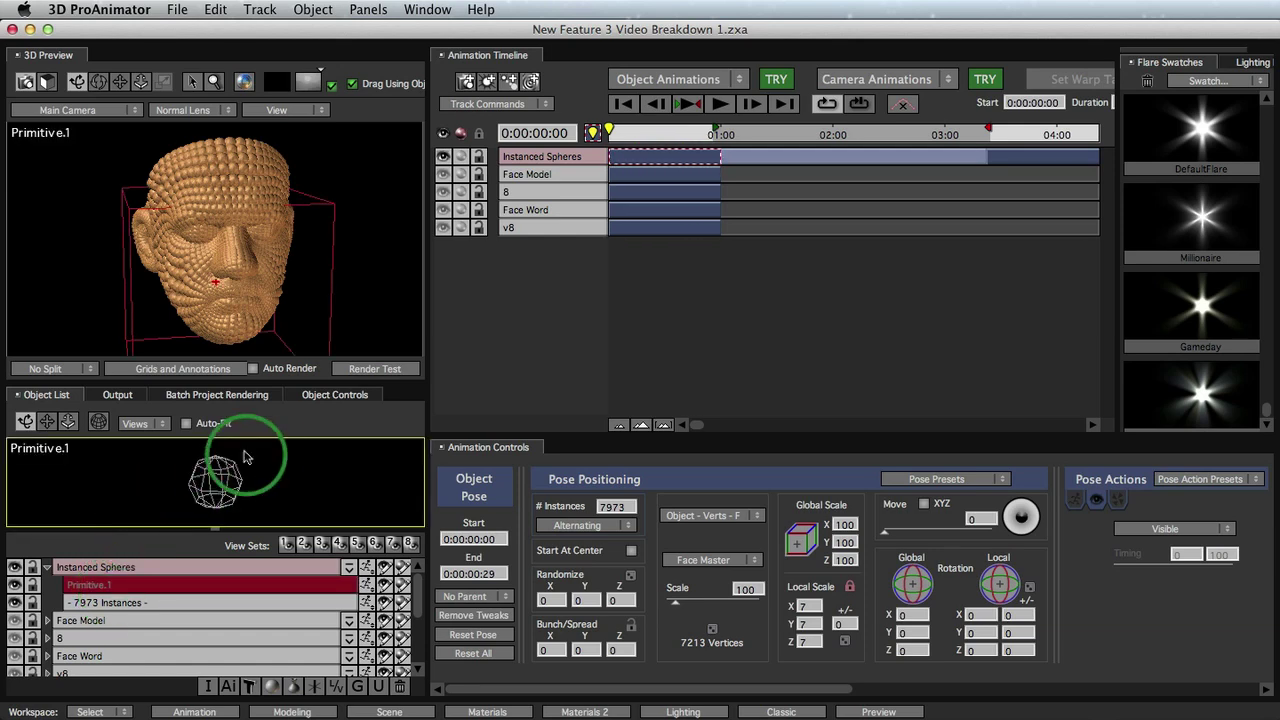
# - Change the instanced primitive's shape type to Torus in its Object Controls
pyautogui.click(310, 394)
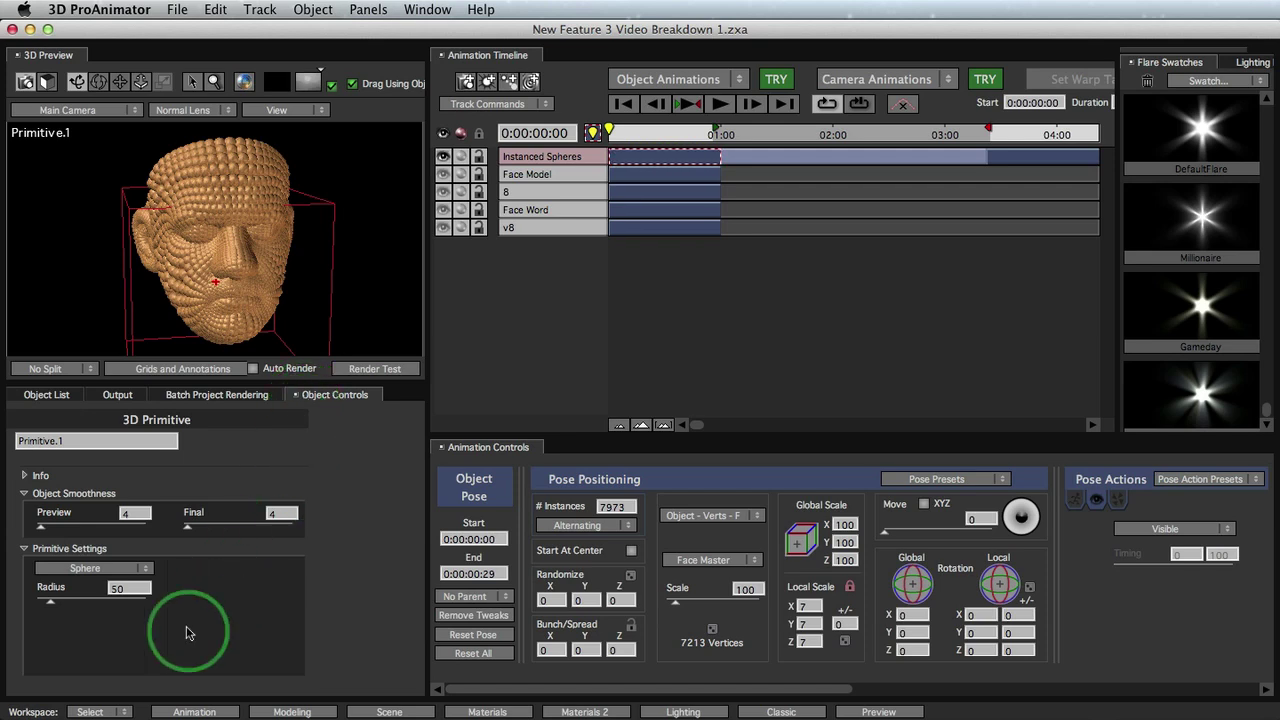
pyautogui.click(86, 568)
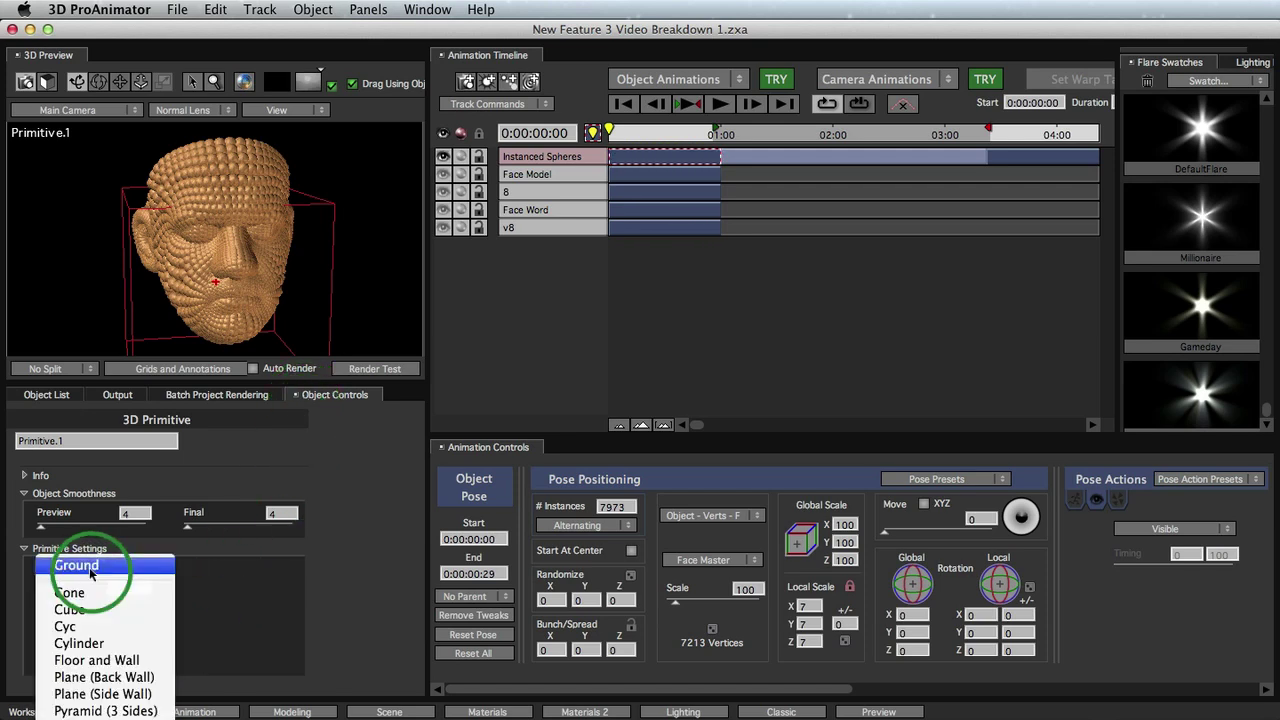
pyautogui.moveTo(99, 610); pyautogui.dragTo(68, 714)
pyautogui.moveTo(257, 429); pyautogui.dragTo(105, 592)
# - Switch the instanced primitive to a Cone and orbit the spiky head to a left-facing view
pyautogui.click(125, 567)
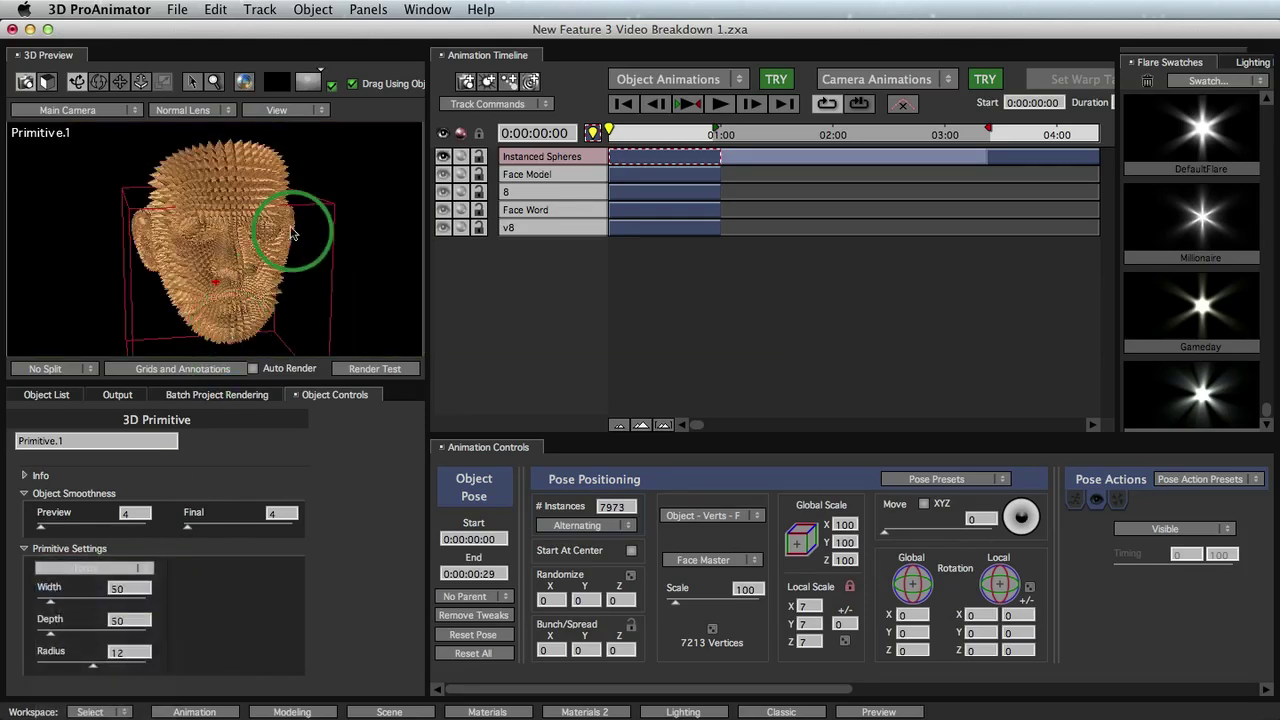
pyautogui.moveTo(286, 229); pyautogui.dragTo(228, 257)
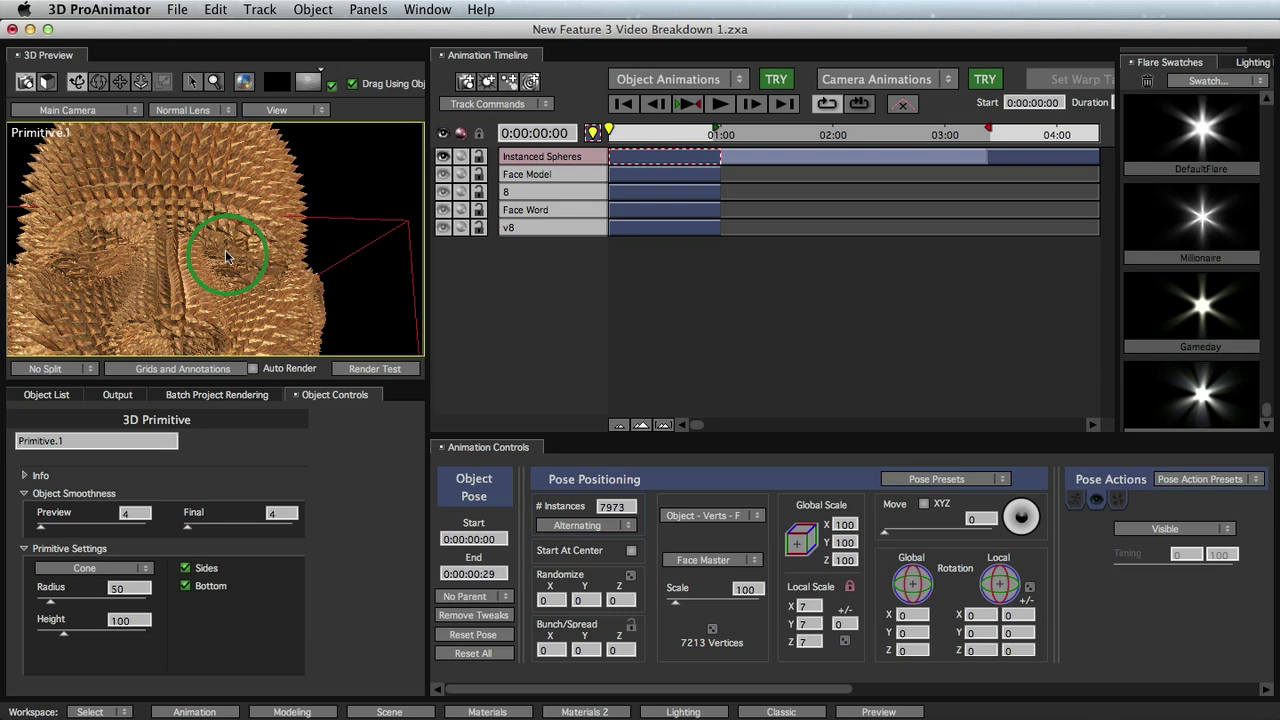
pyautogui.moveTo(226, 257); pyautogui.dragTo(209, 277)
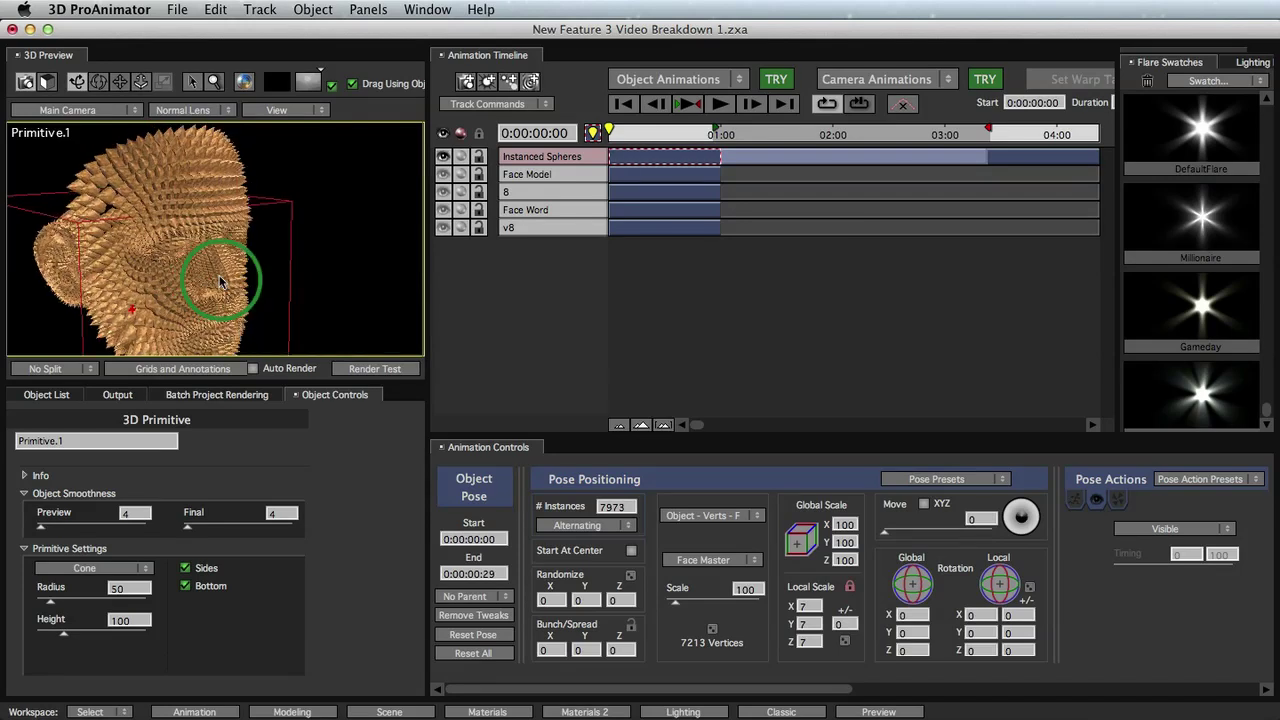
pyautogui.click(632, 183)
pyautogui.moveTo(632, 183); pyautogui.dragTo(730, 573)
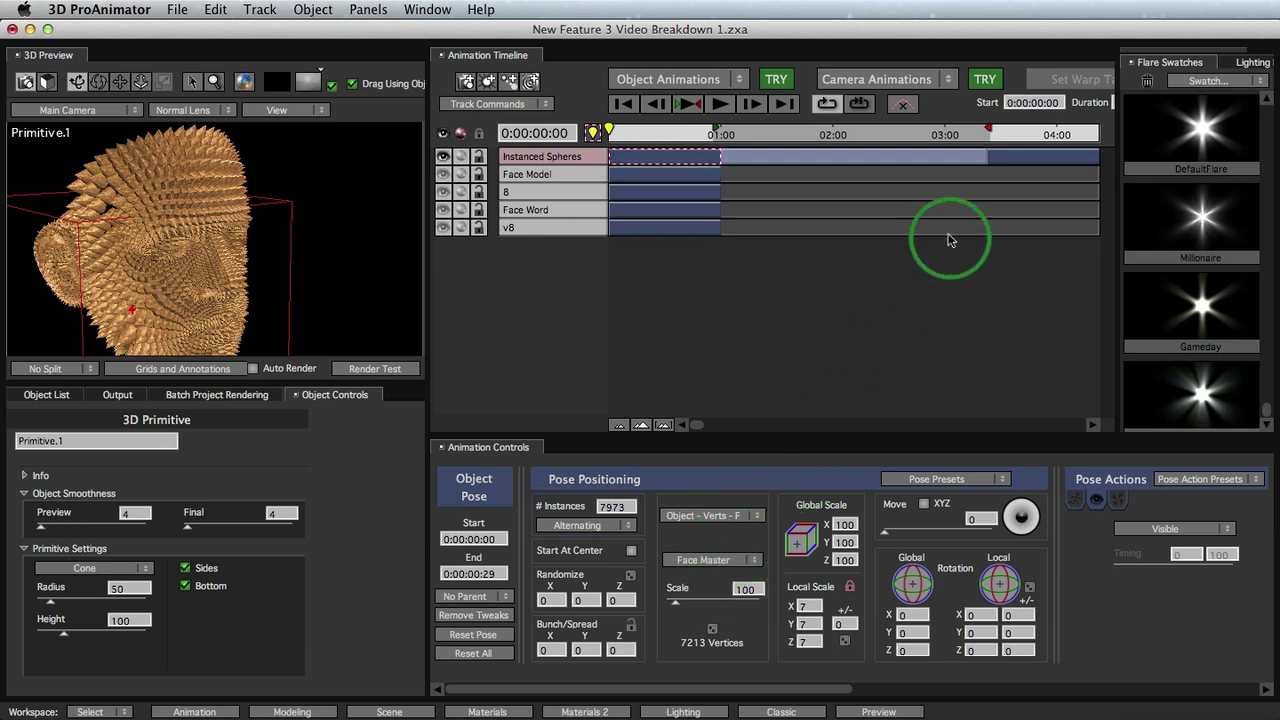
# - Select the first (face) pose and set the instanced primitive back to a Sphere of radius 50
pyautogui.click(1028, 160)
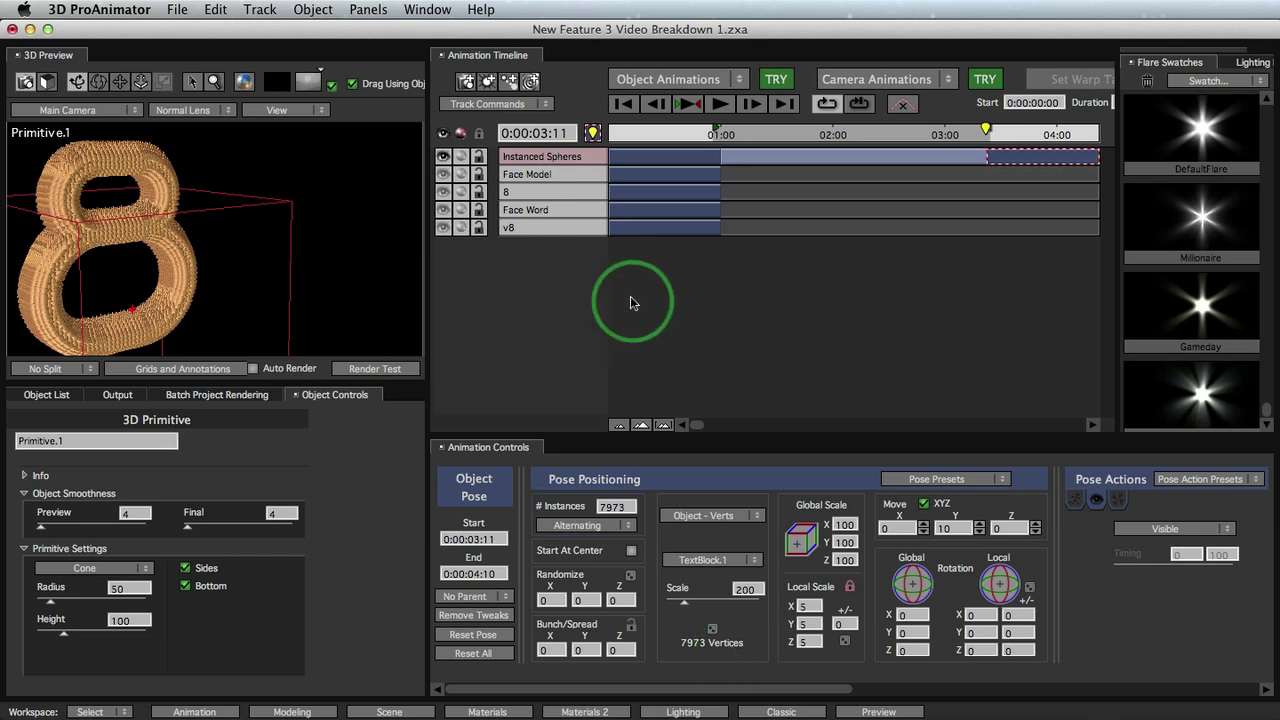
pyautogui.click(633, 162)
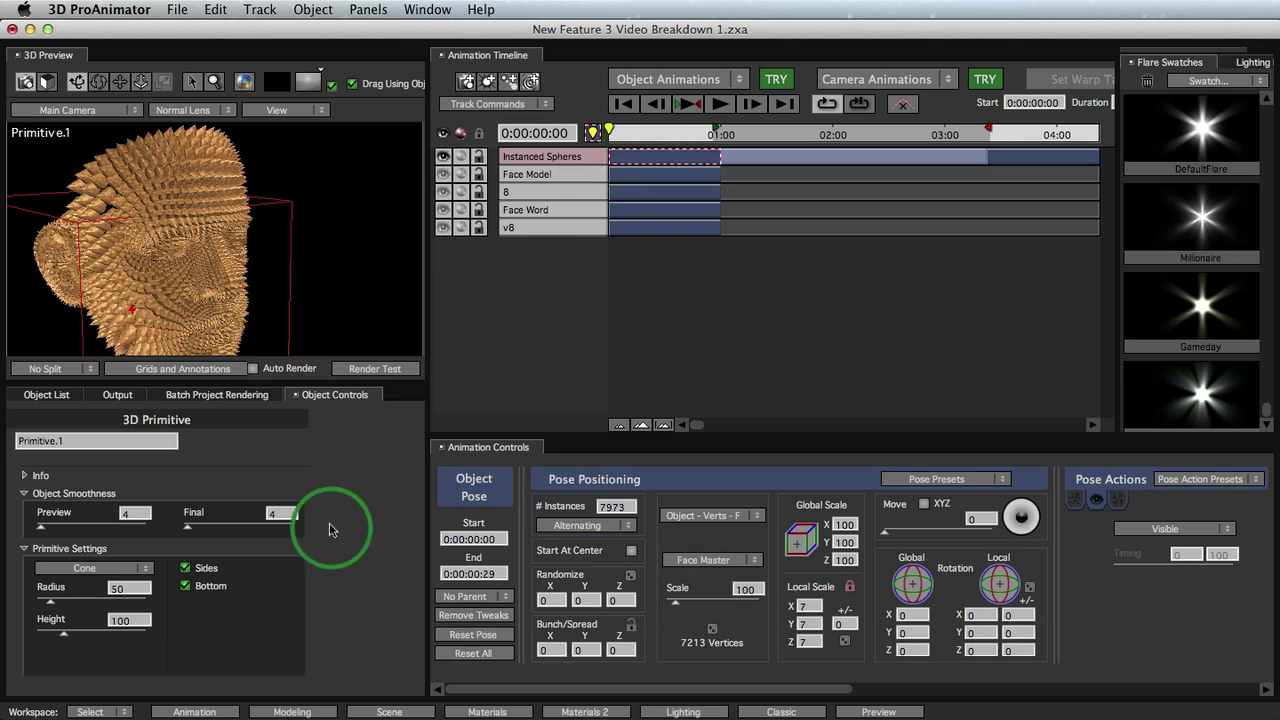
pyautogui.click(130, 568)
pyautogui.click(75, 705)
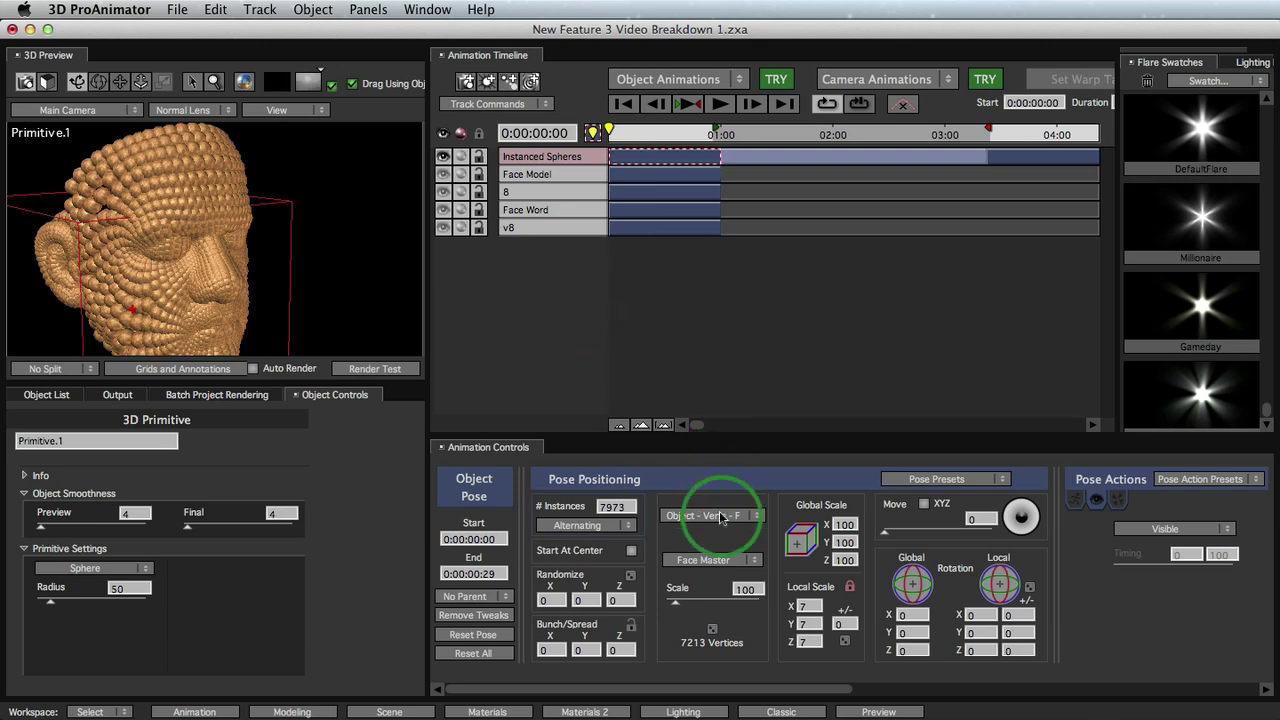
# - Shape the first pose from Face Word's TextBlock.2, after trying the letter F, so spheres spell FACE
pyautogui.click(719, 561)
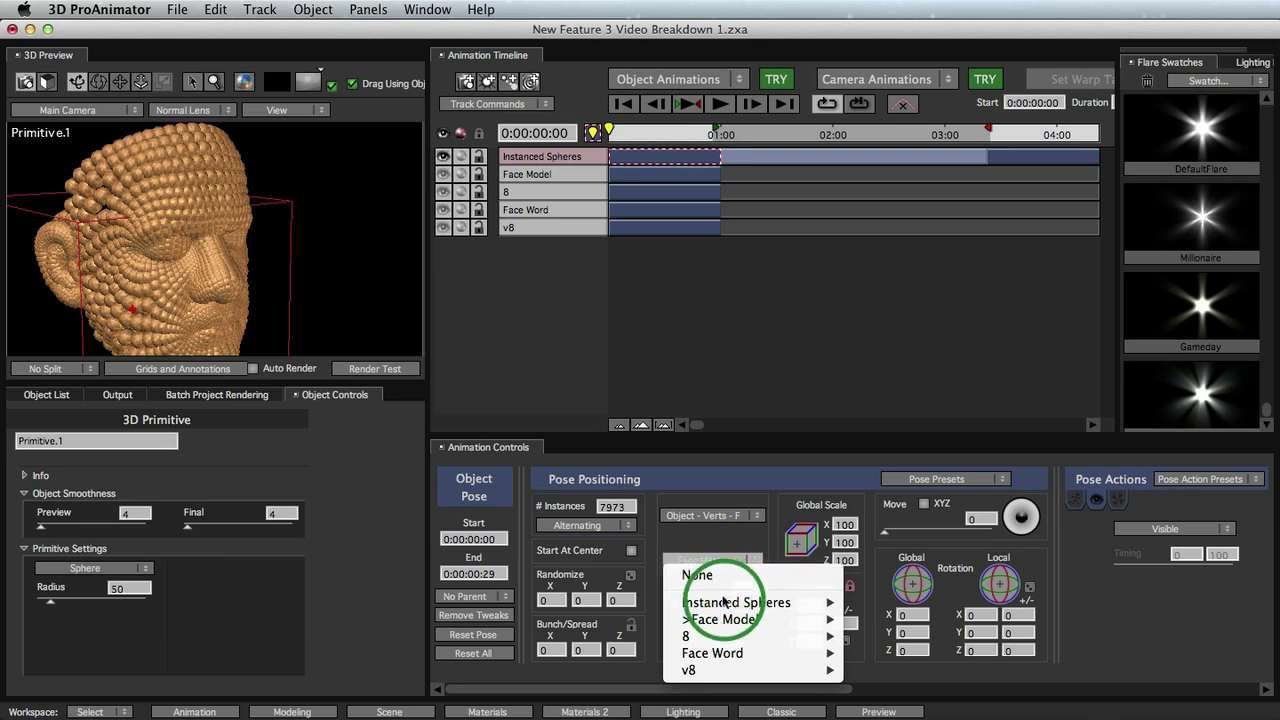
pyautogui.moveTo(722, 677)
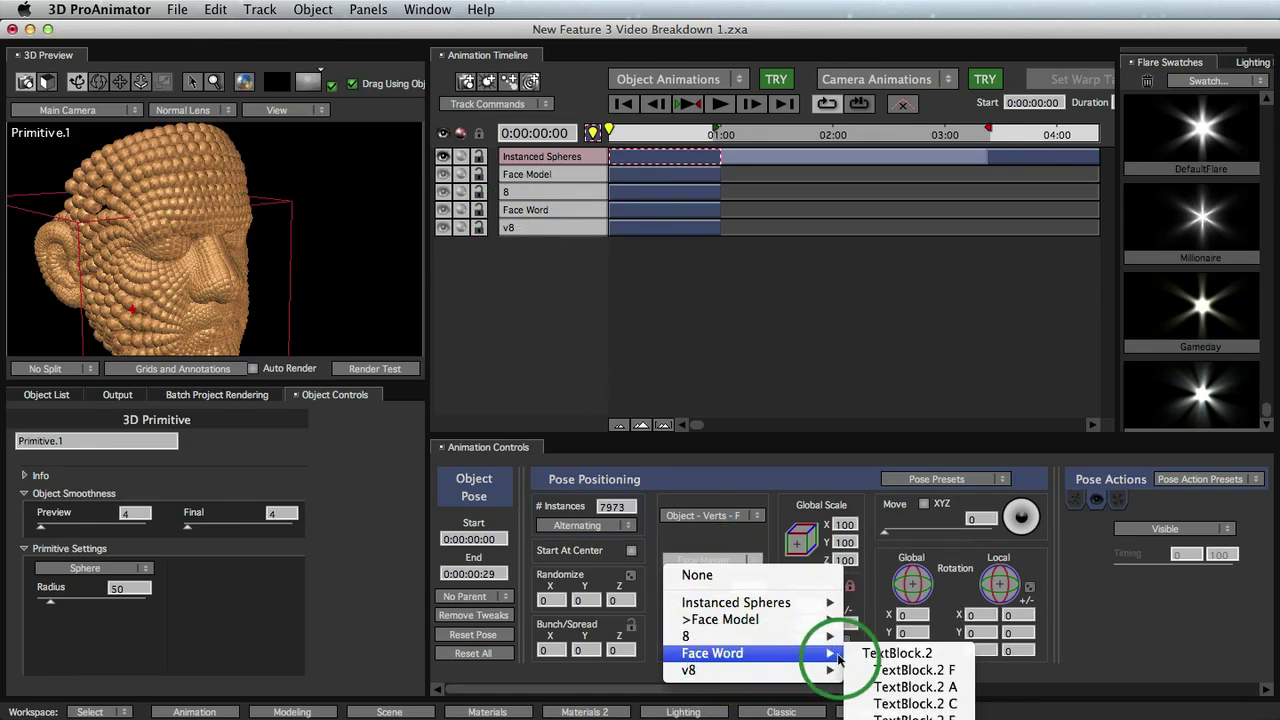
pyautogui.click(888, 689)
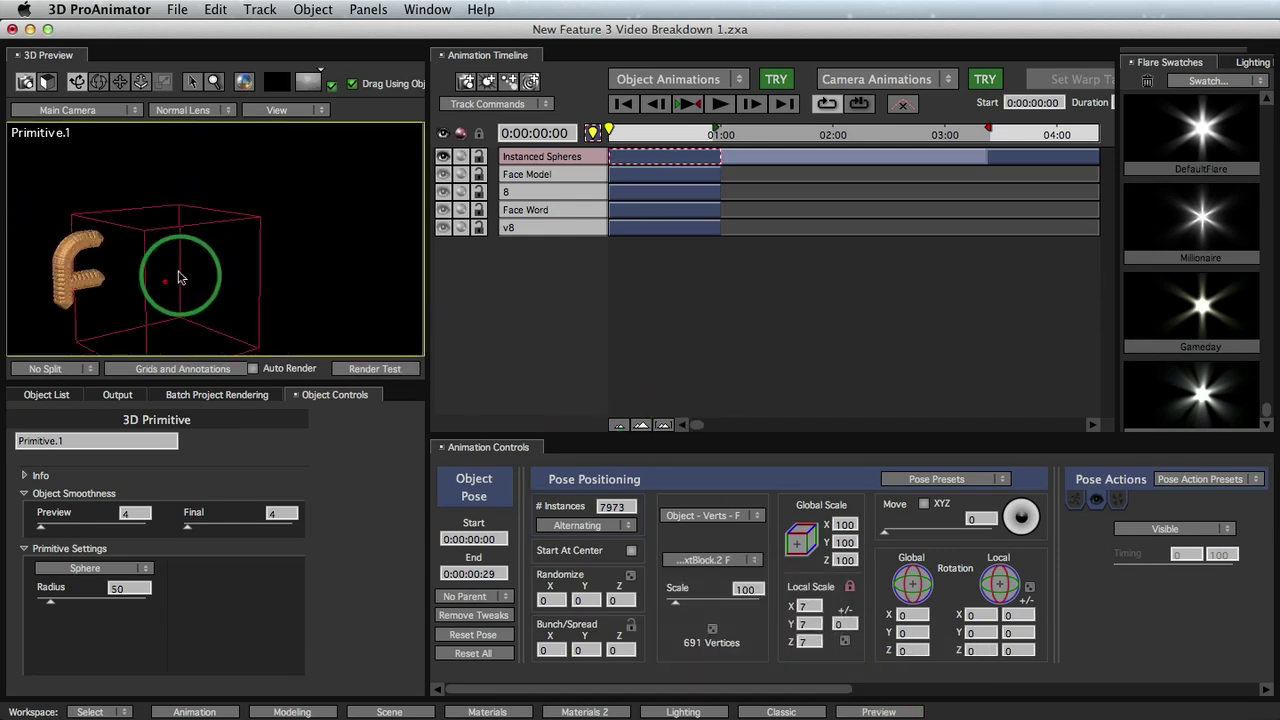
pyautogui.moveTo(180, 278); pyautogui.dragTo(105, 235)
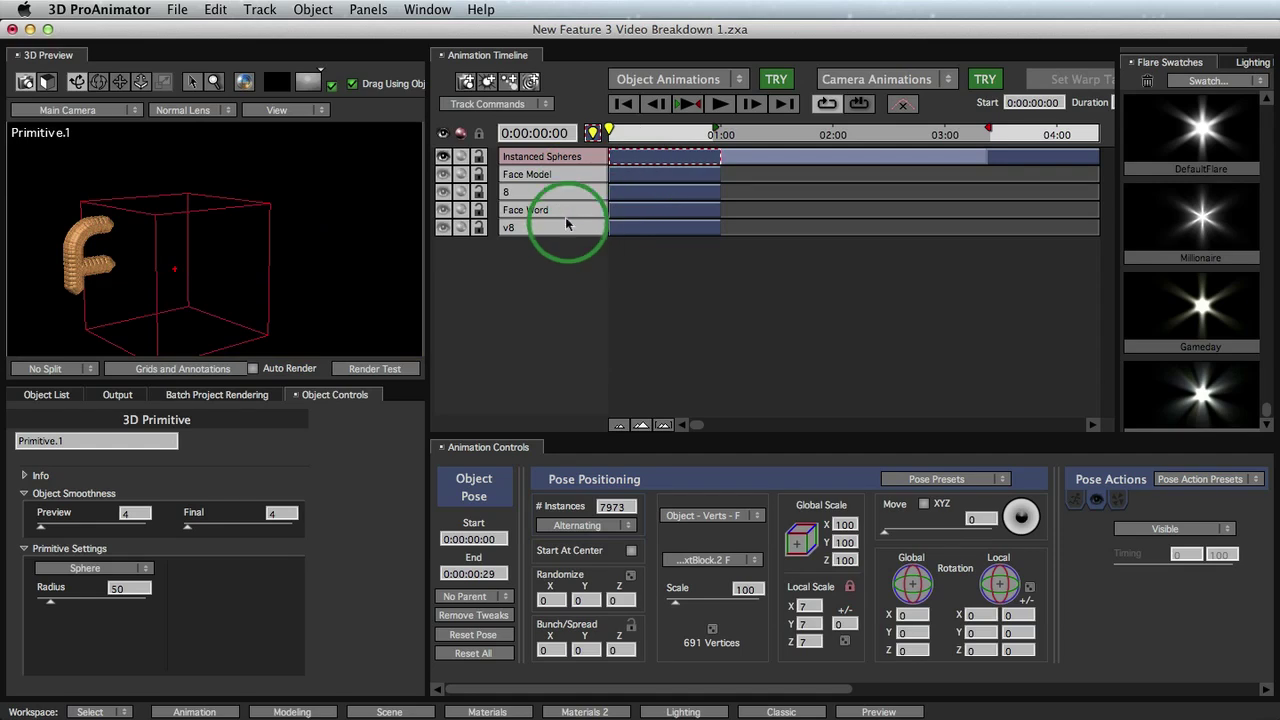
pyautogui.click(712, 559)
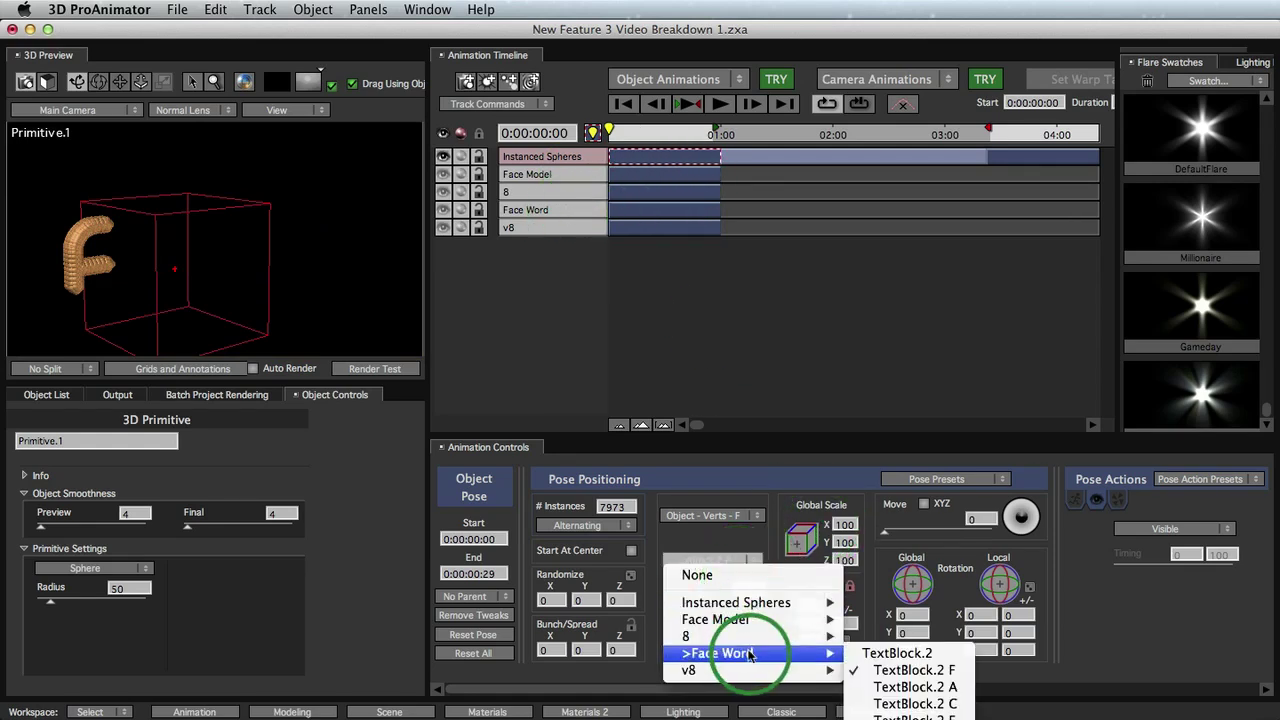
pyautogui.click(894, 658)
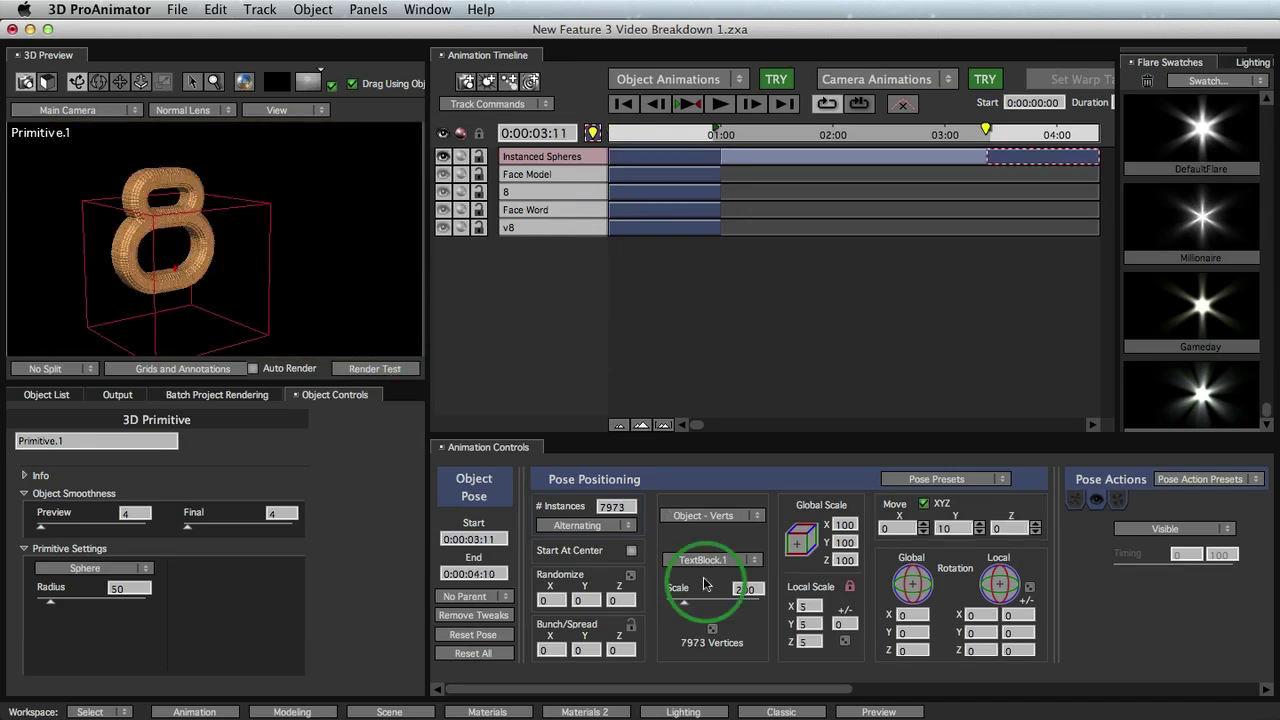
# - Set the pose's shape source to v8 > TextBlock.3 and scrub the timeline to check the morph
pyautogui.click(707, 560)
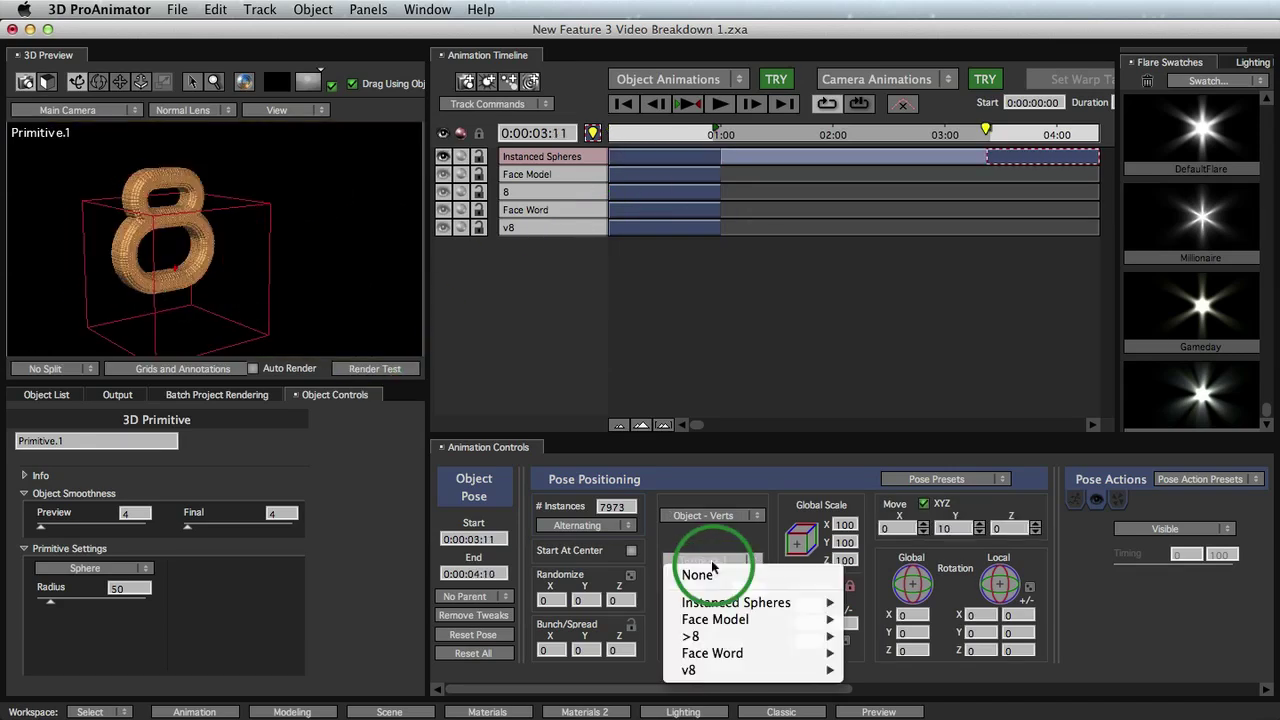
pyautogui.moveTo(740, 670)
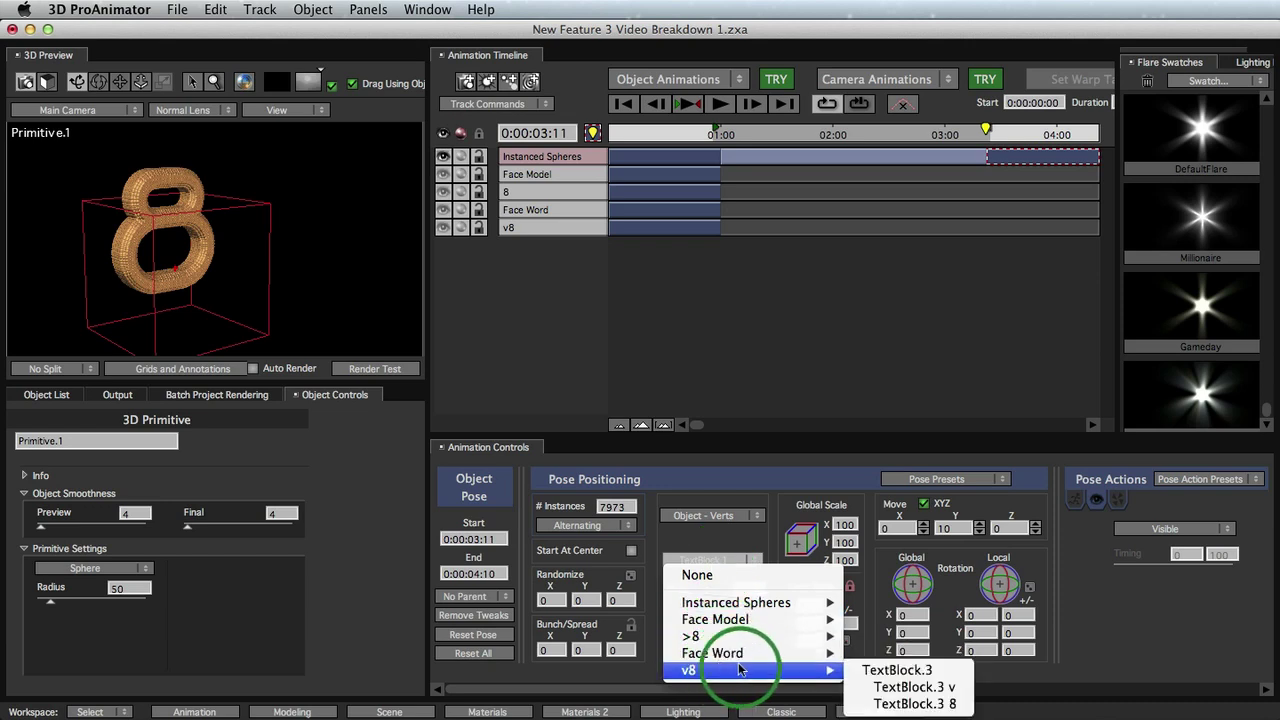
pyautogui.click(893, 675)
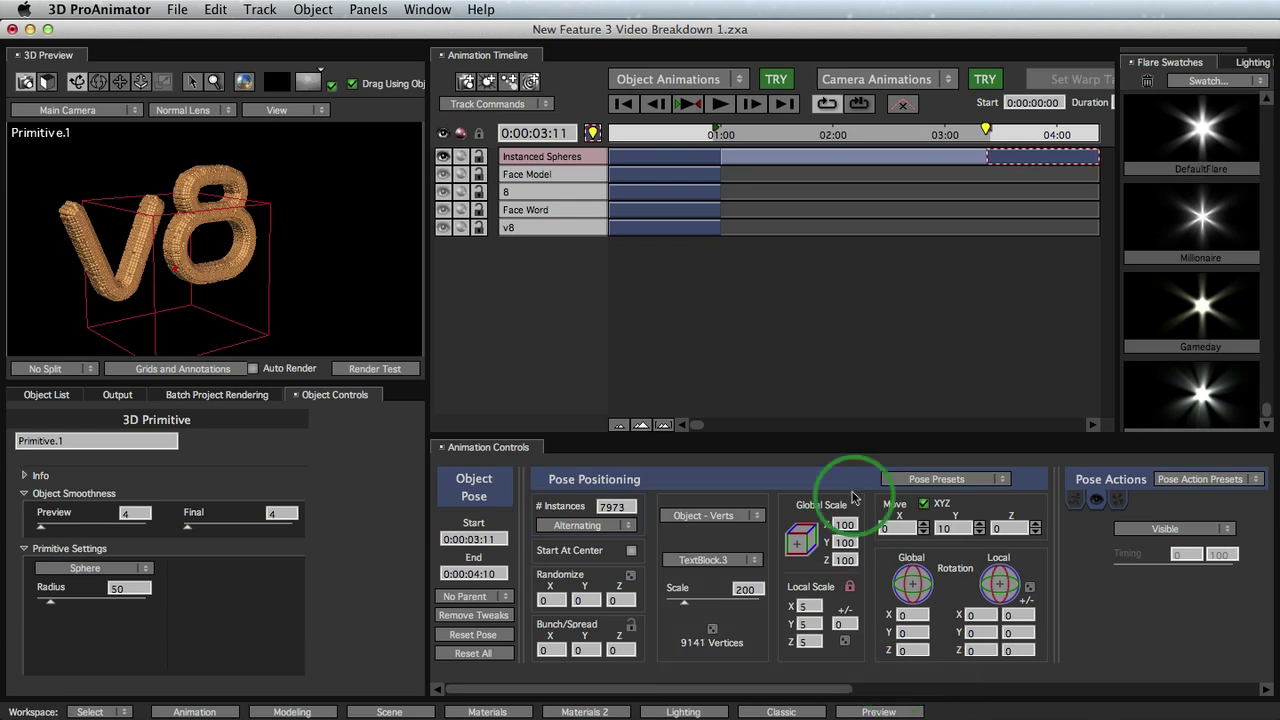
pyautogui.moveTo(698, 137); pyautogui.dragTo(976, 147)
pyautogui.click(759, 262)
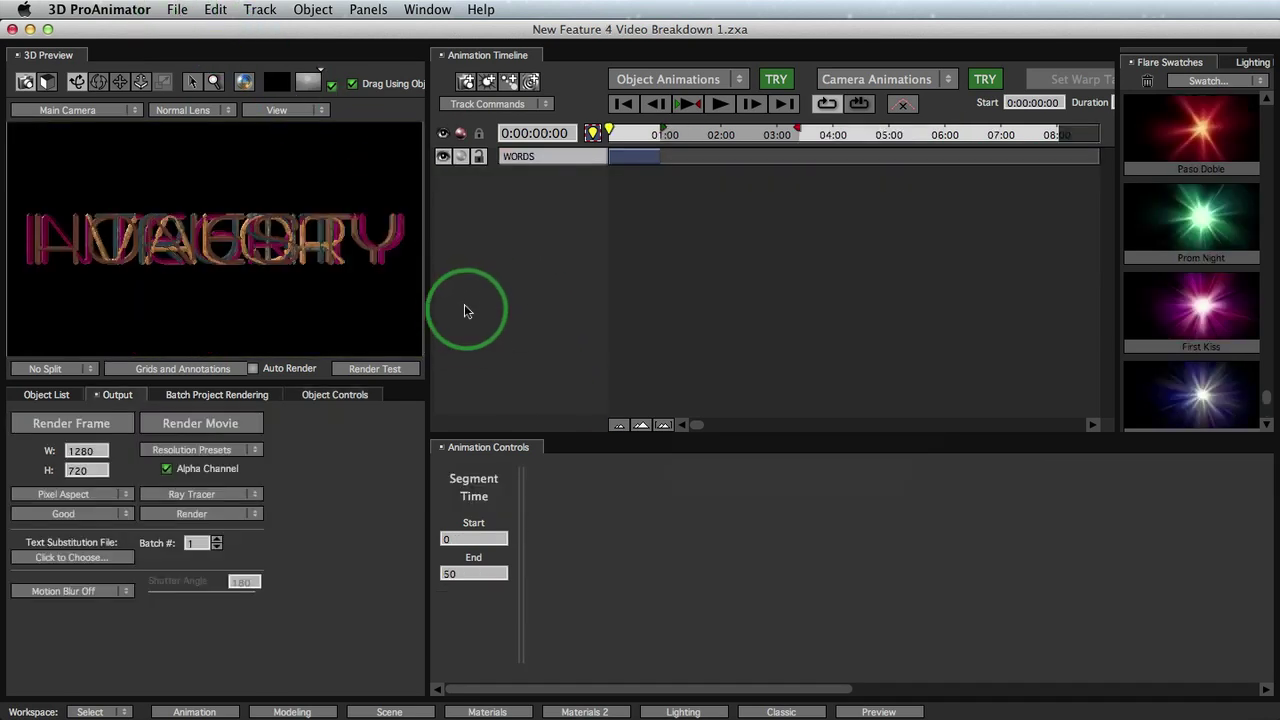
# - Group HONESTY, INTEGRITY, VALOR and TRUTH into Object Track.1, leaving TRUST outside it
pyautogui.click(44, 395)
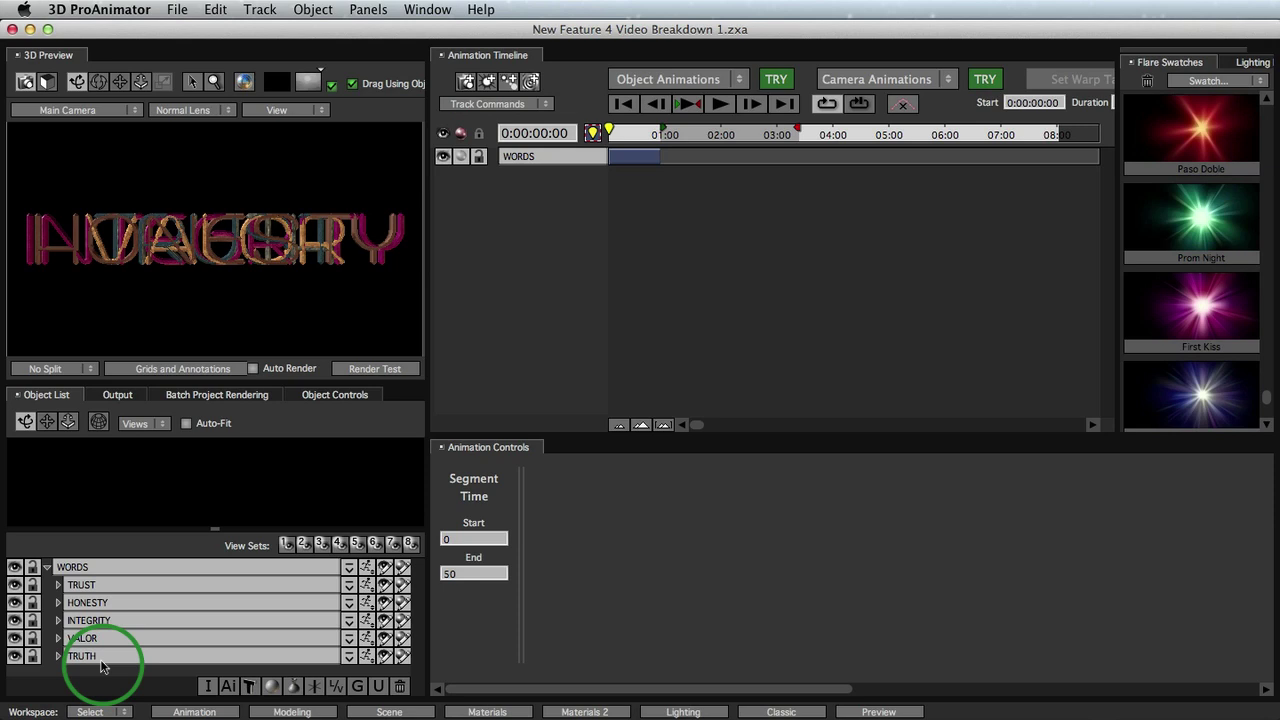
pyautogui.click(111, 603)
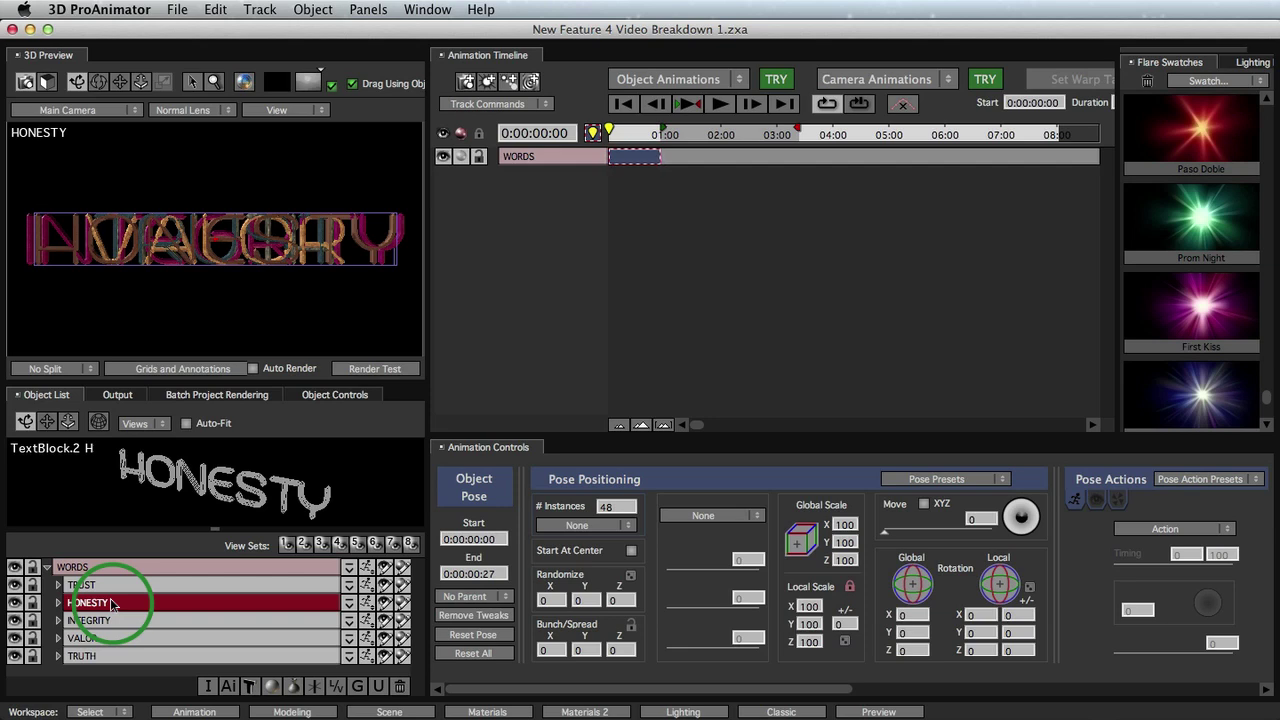
pyautogui.keyDown('shift'); pyautogui.click(135, 650); pyautogui.keyUp('shift')
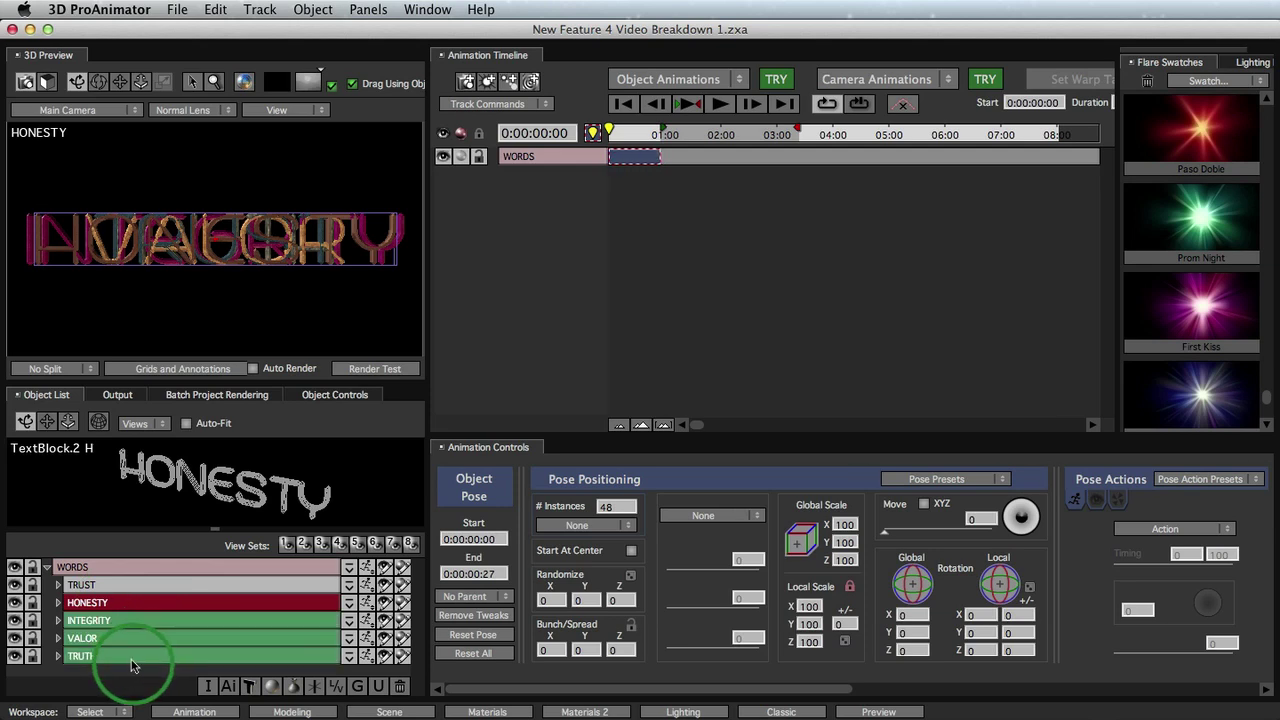
pyautogui.press('super+g')
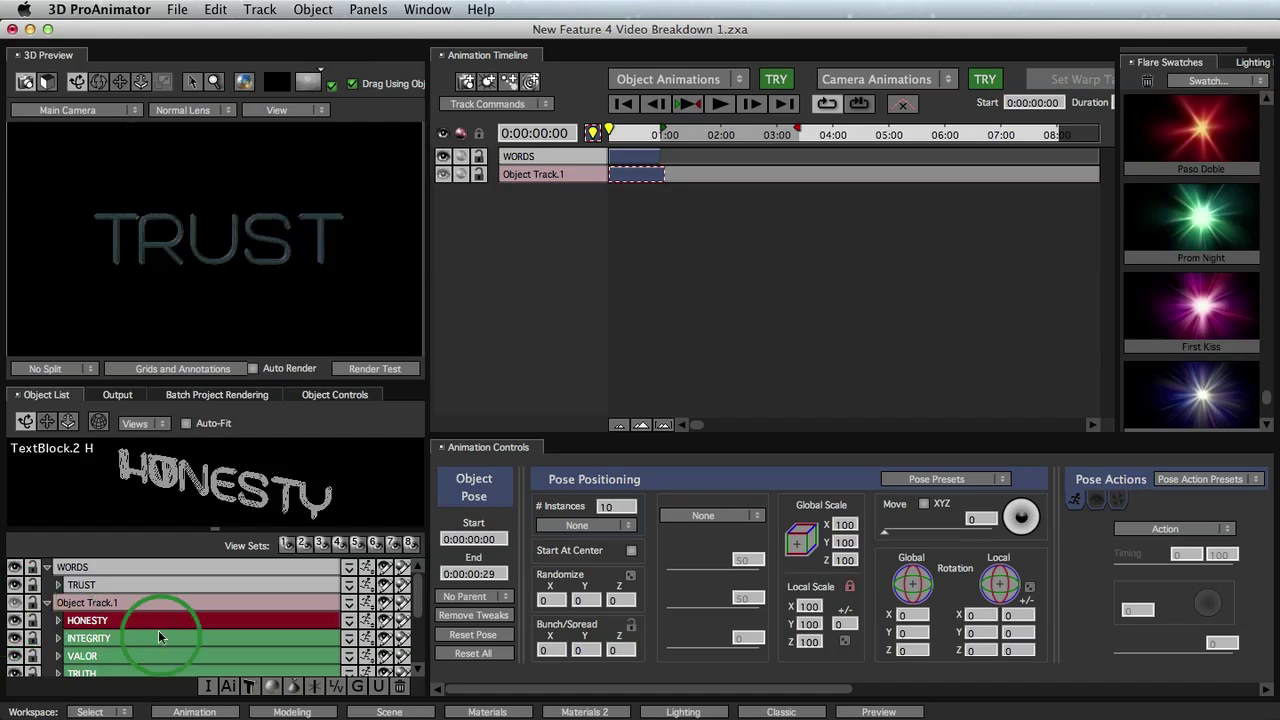
# - Set the WORDS instances to Alternating on a Sphere - Shell, then view the scattered word cloud
pyautogui.click(538, 161)
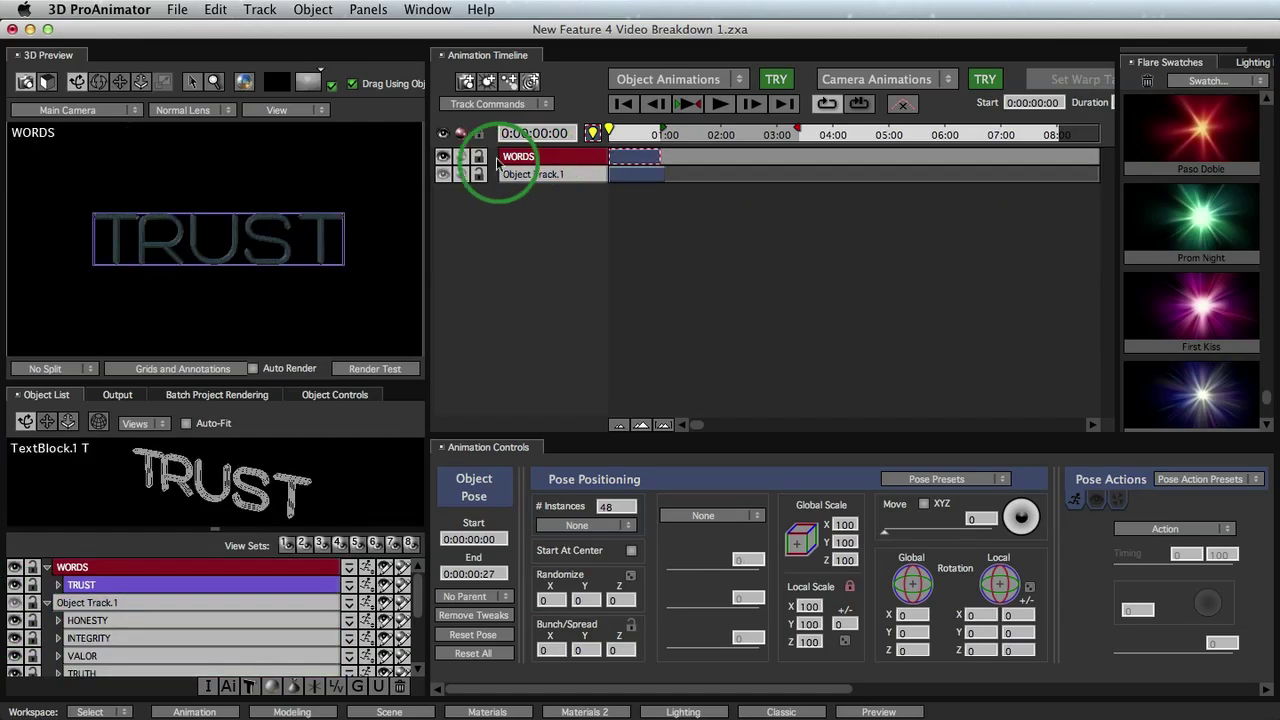
pyautogui.click(590, 530)
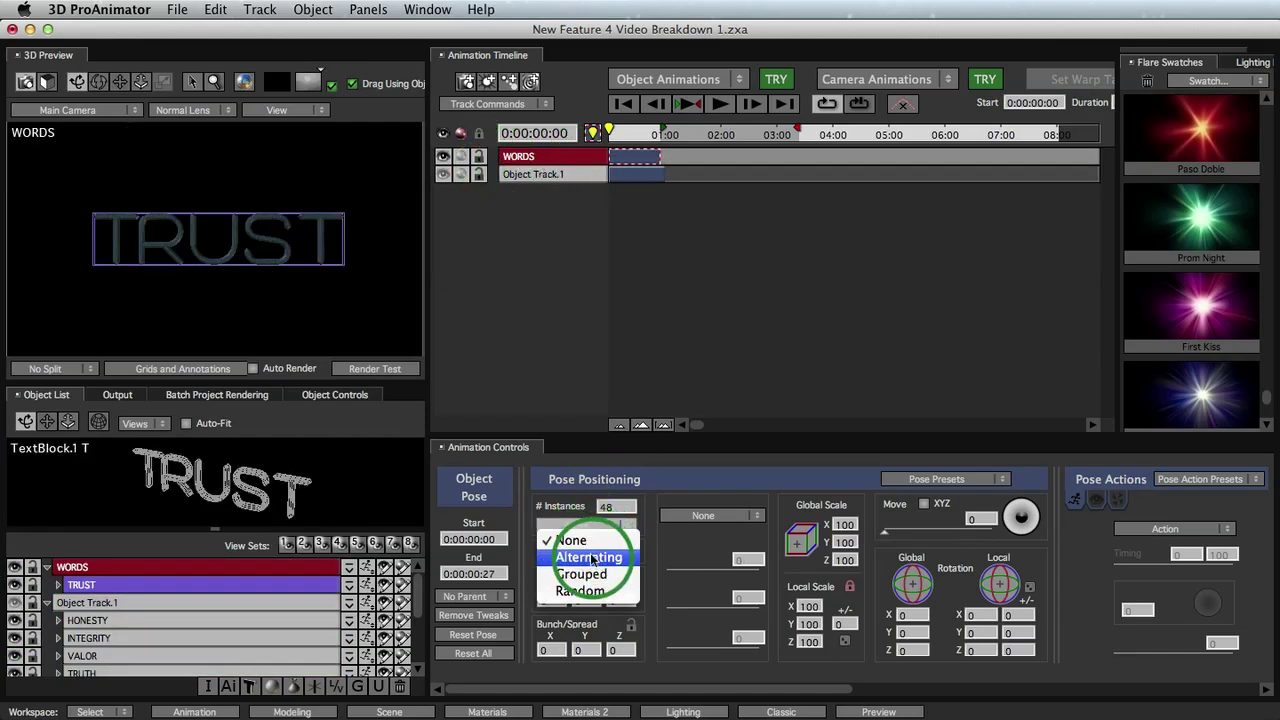
pyautogui.click(590, 563)
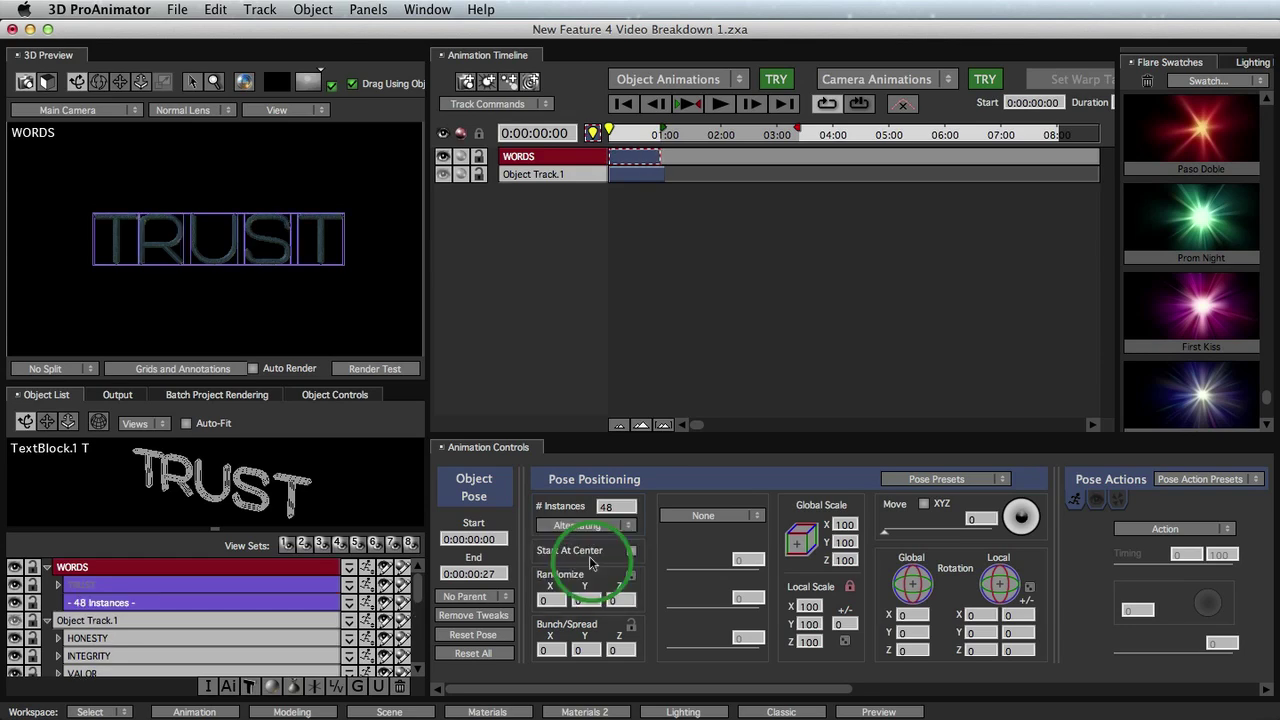
pyautogui.click(703, 515)
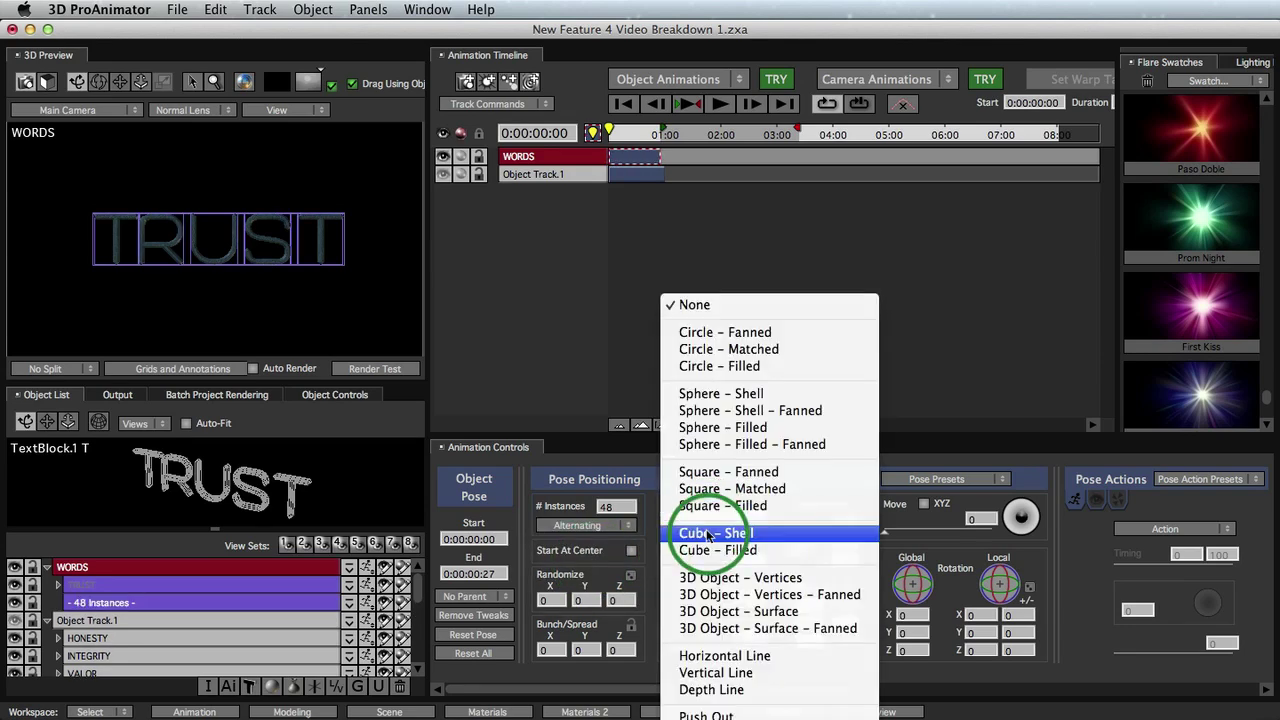
pyautogui.click(714, 394)
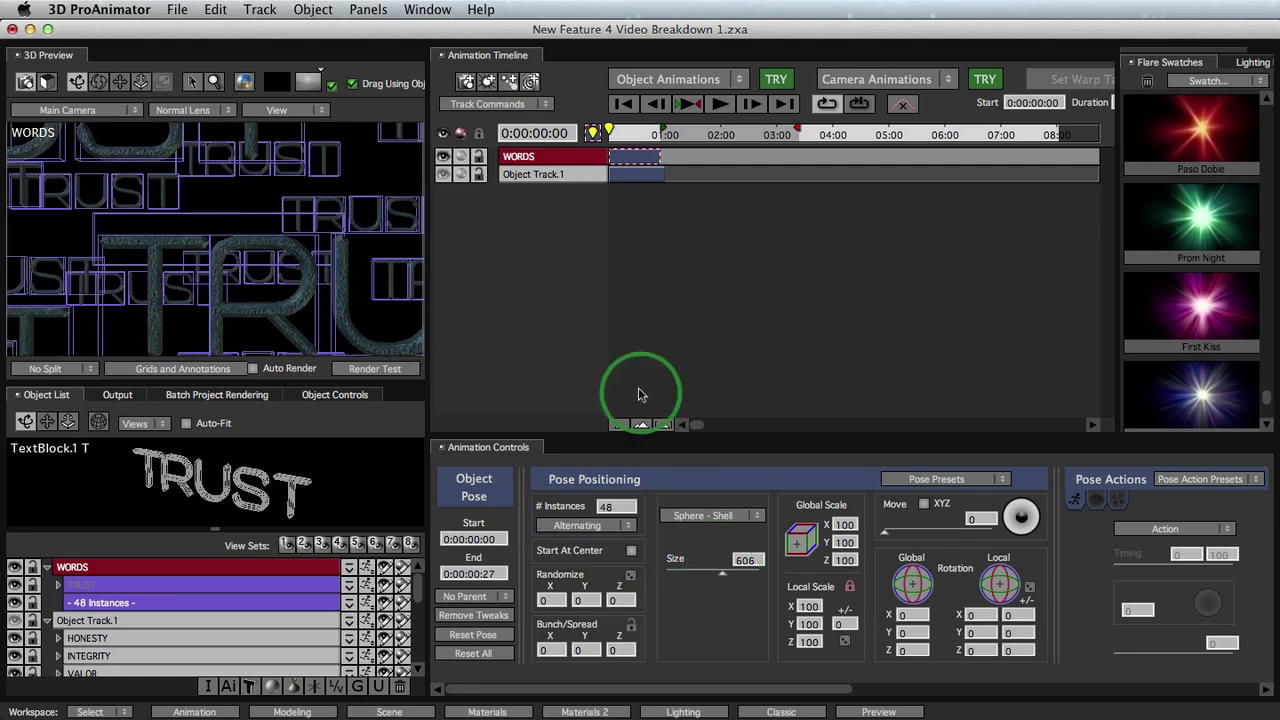
pyautogui.click(640, 389)
pyautogui.moveTo(238, 252); pyautogui.dragTo(264, 266)
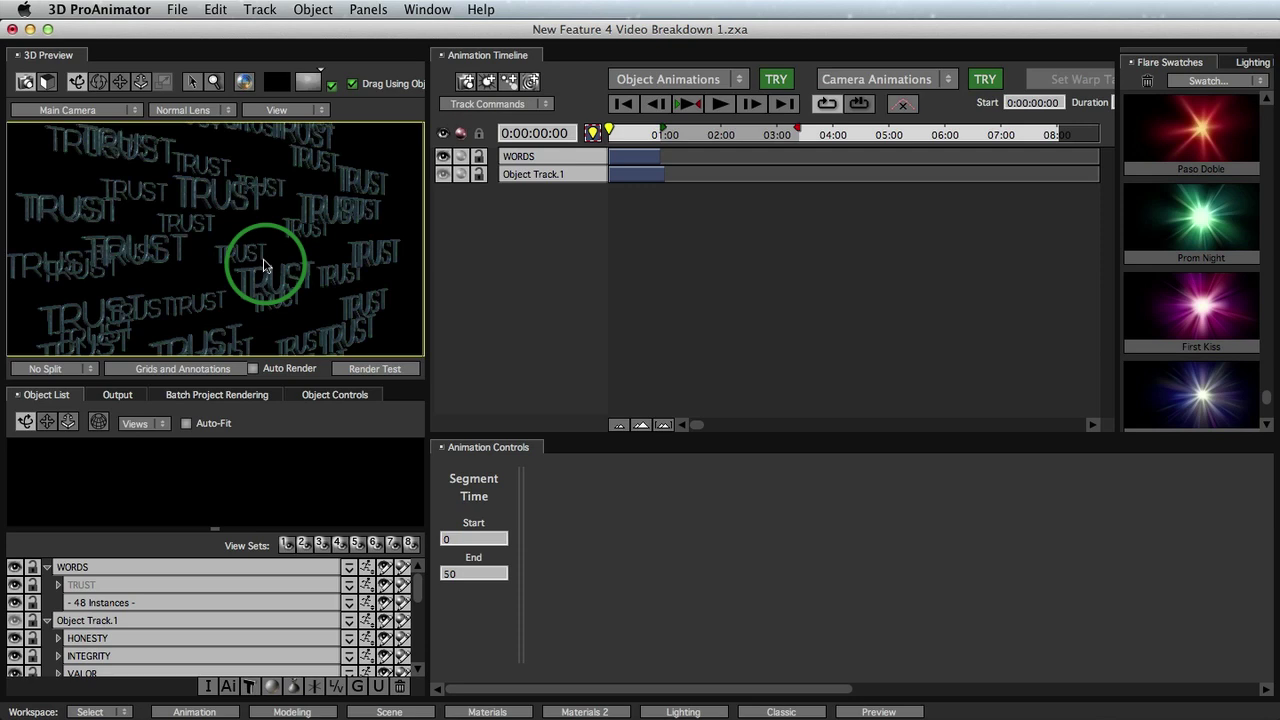
# - Move HONESTY, INTEGRITY, VALOR and TRUTH from Object Track.1 into WORDS below TRUST
pyautogui.moveTo(264, 266); pyautogui.dragTo(264, 266)
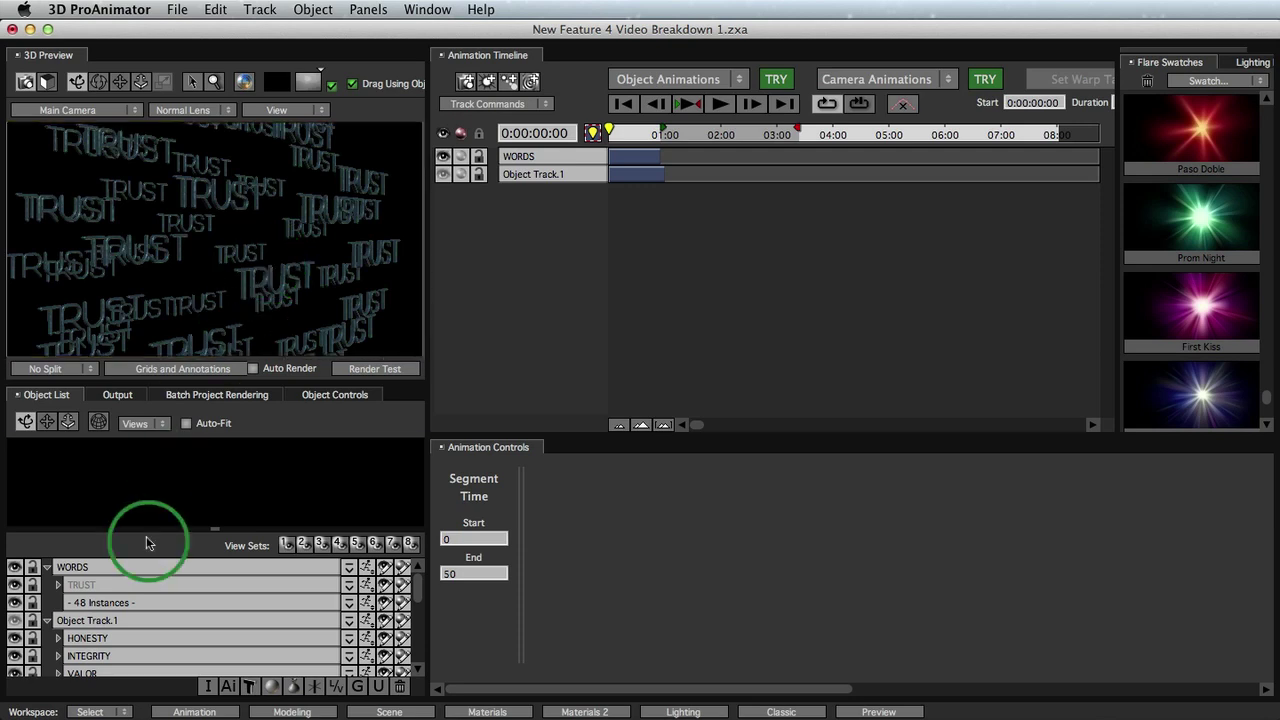
pyautogui.moveTo(99, 650); pyautogui.dragTo(96, 600)
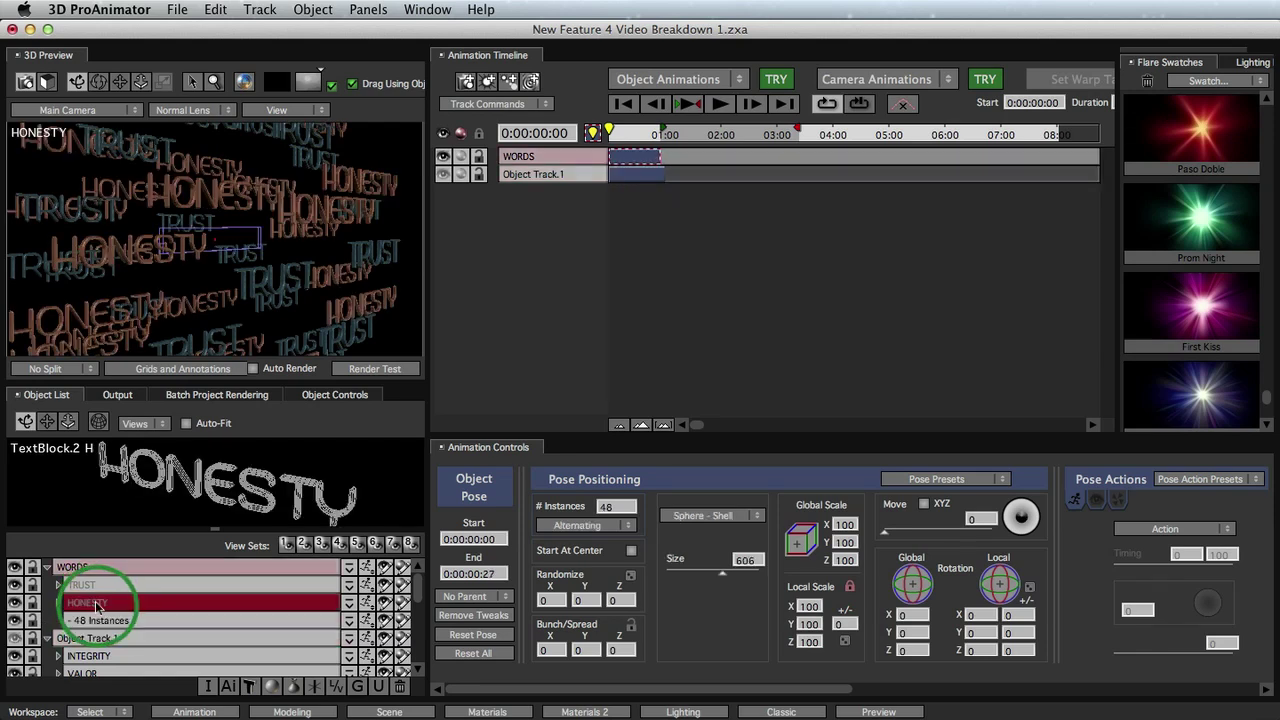
pyautogui.moveTo(211, 324); pyautogui.dragTo(229, 250)
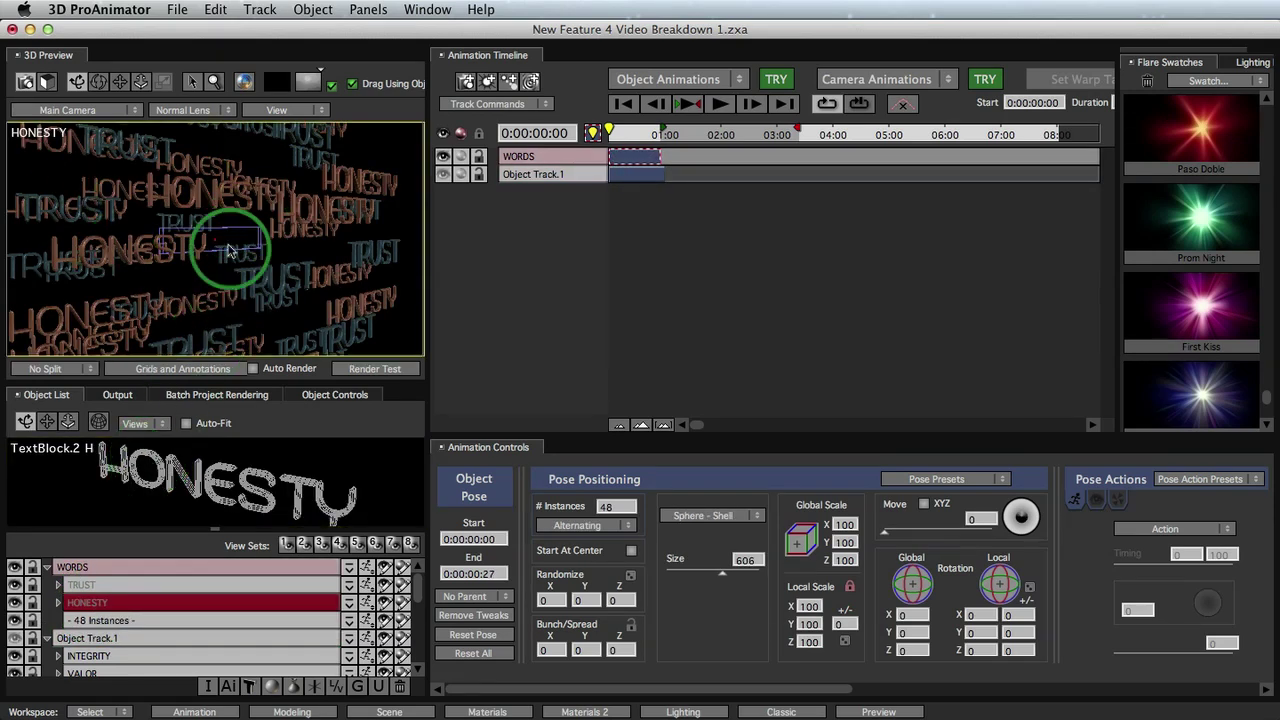
pyautogui.moveTo(105, 656); pyautogui.dragTo(100, 620)
pyautogui.click(98, 668)
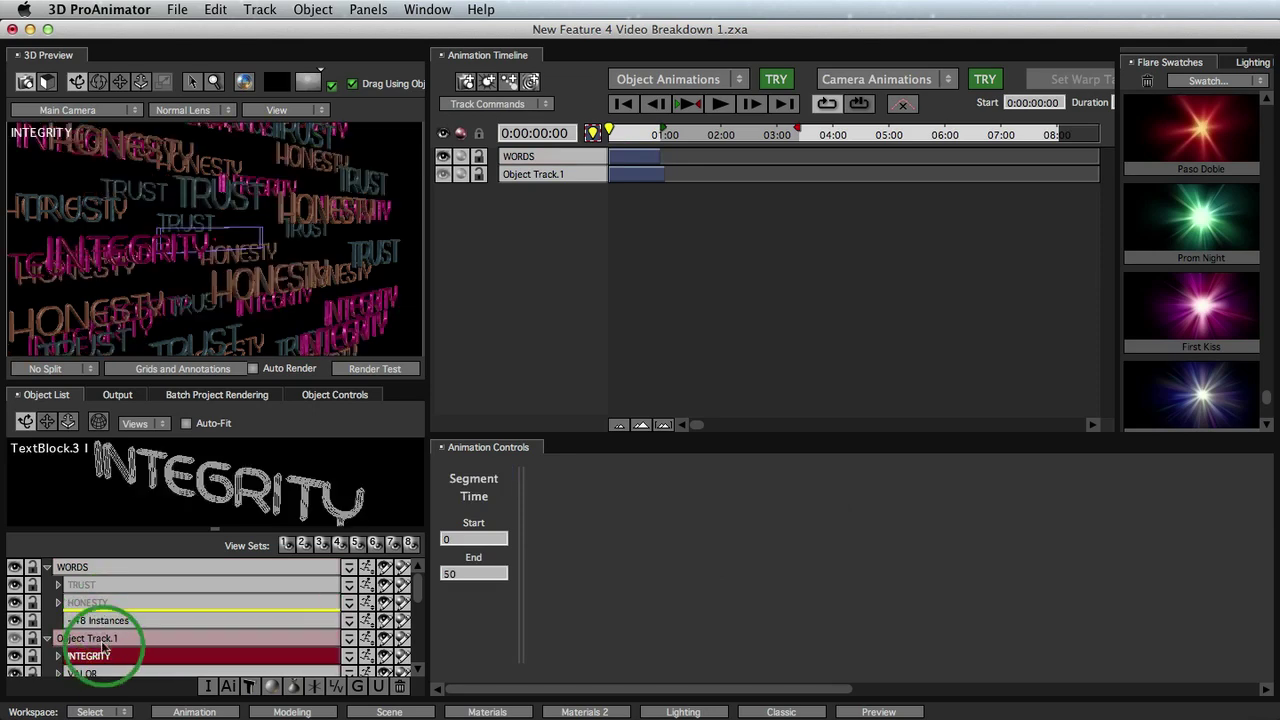
pyautogui.moveTo(98, 668); pyautogui.dragTo(95, 636)
pyautogui.click(180, 673)
pyautogui.moveTo(180, 673); pyautogui.dragTo(118, 610)
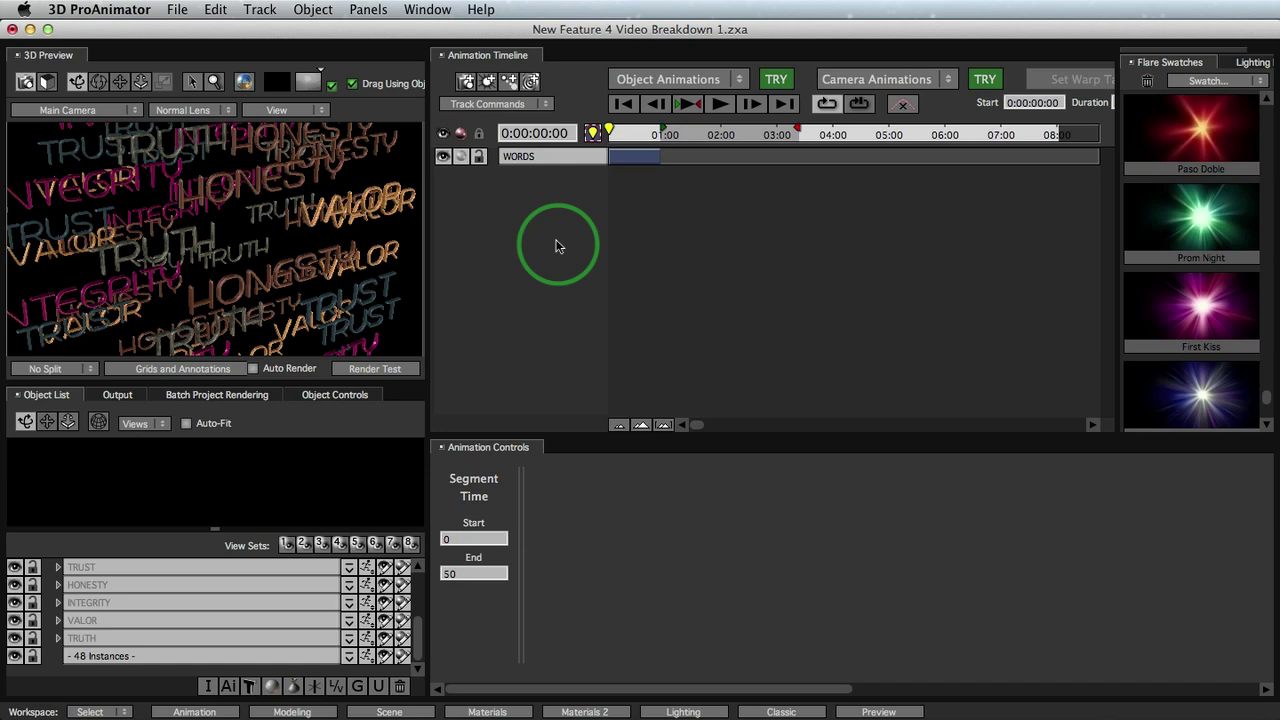
# - Change the WORDS instance mode from Alternating to Grouped and inspect the sphere edge-on and face-on
pyautogui.click(585, 157)
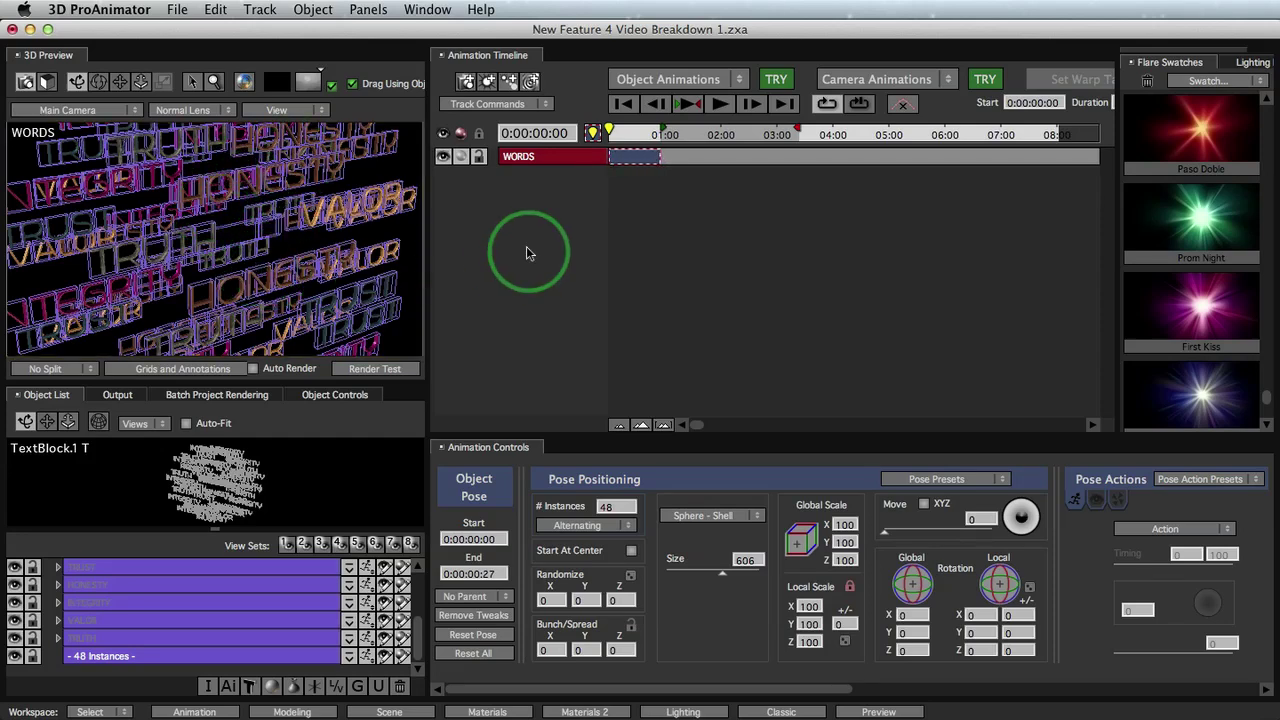
pyautogui.click(560, 525)
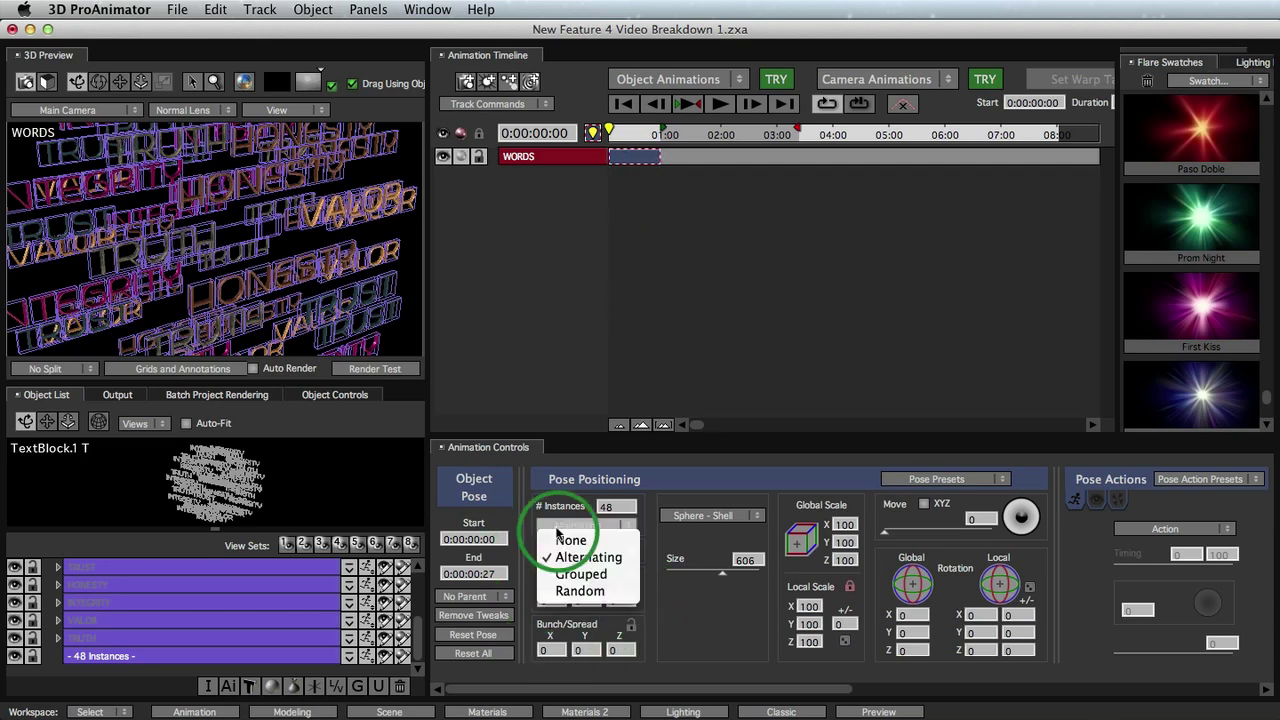
pyautogui.click(565, 574)
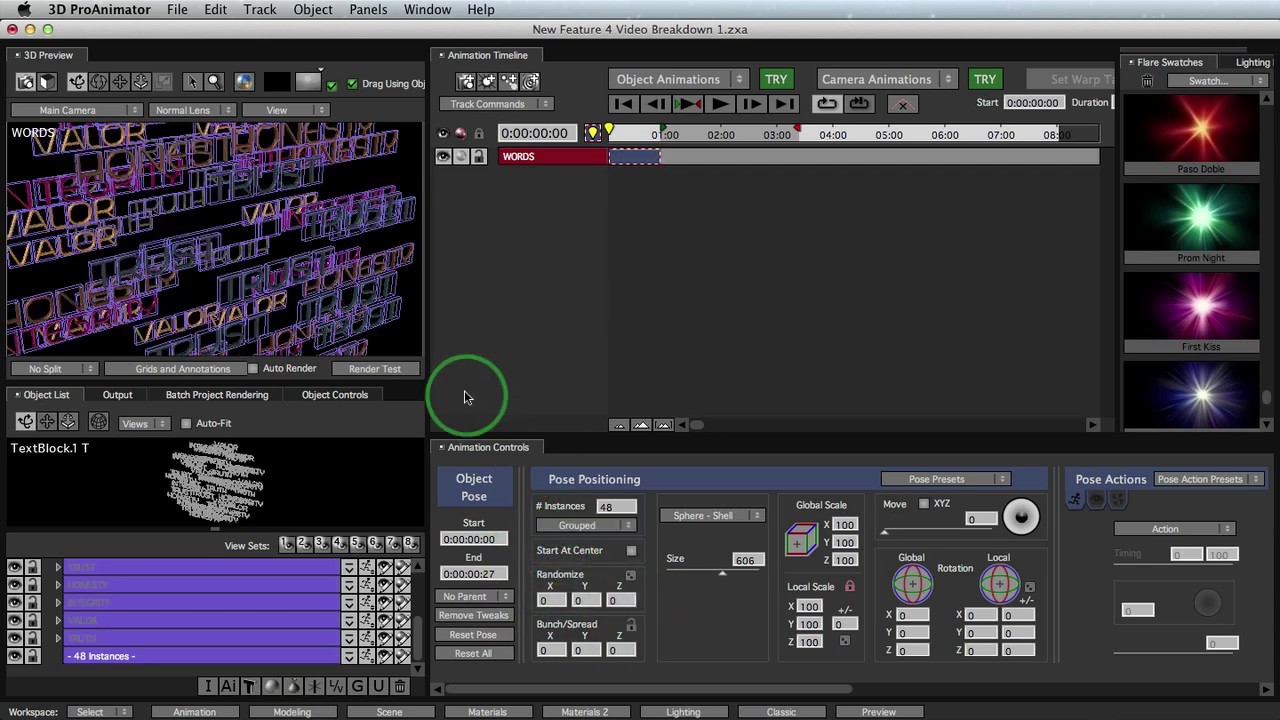
pyautogui.click(557, 267)
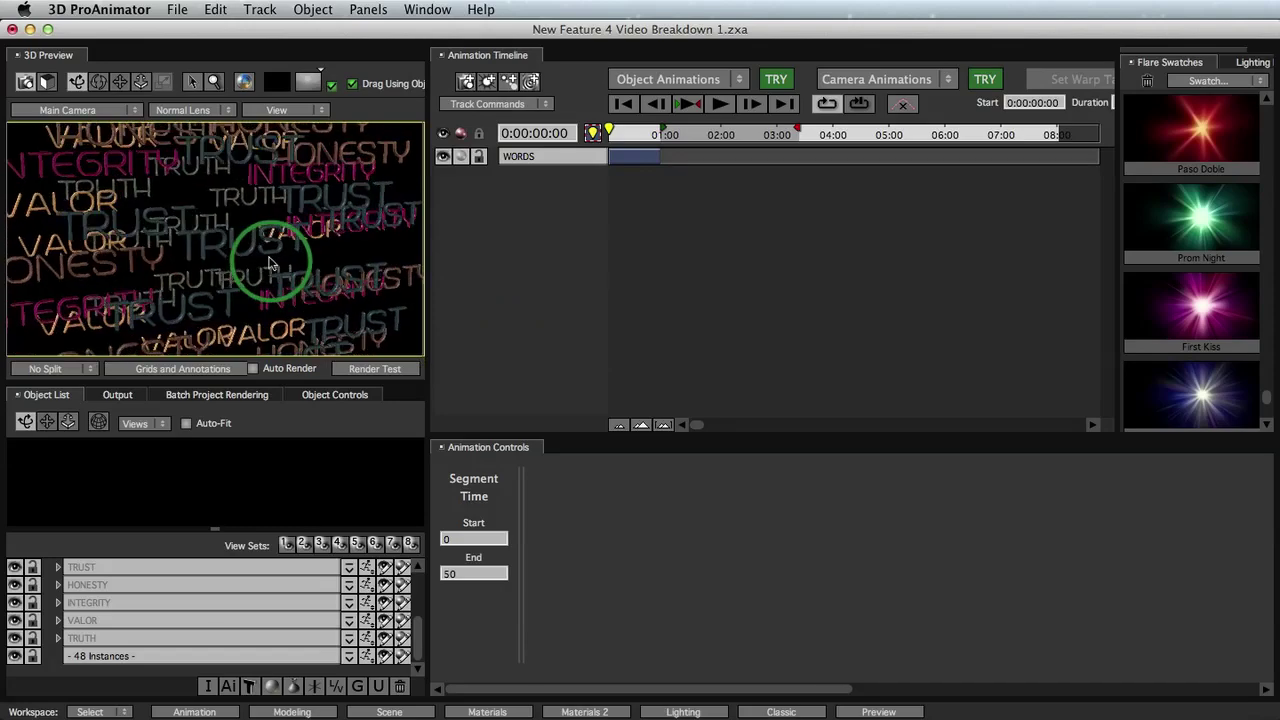
pyautogui.moveTo(350, 263); pyautogui.dragTo(286, 166)
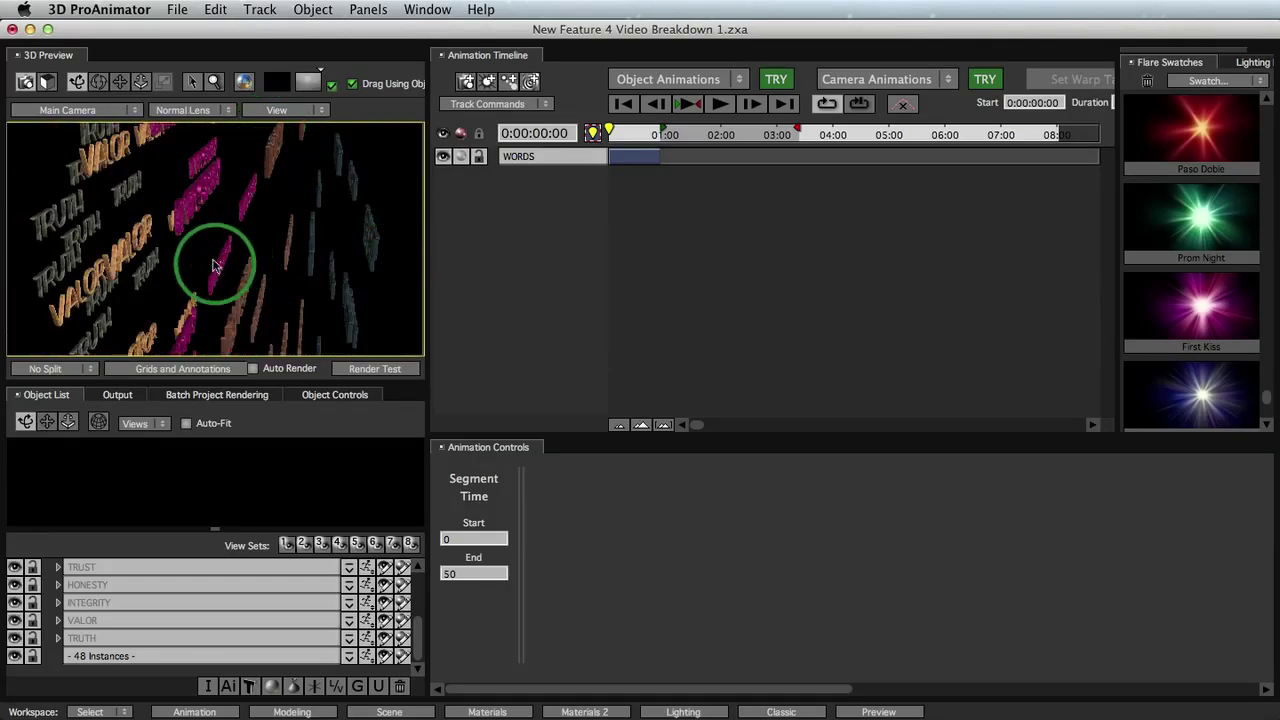
pyautogui.moveTo(300, 245); pyautogui.dragTo(103, 220)
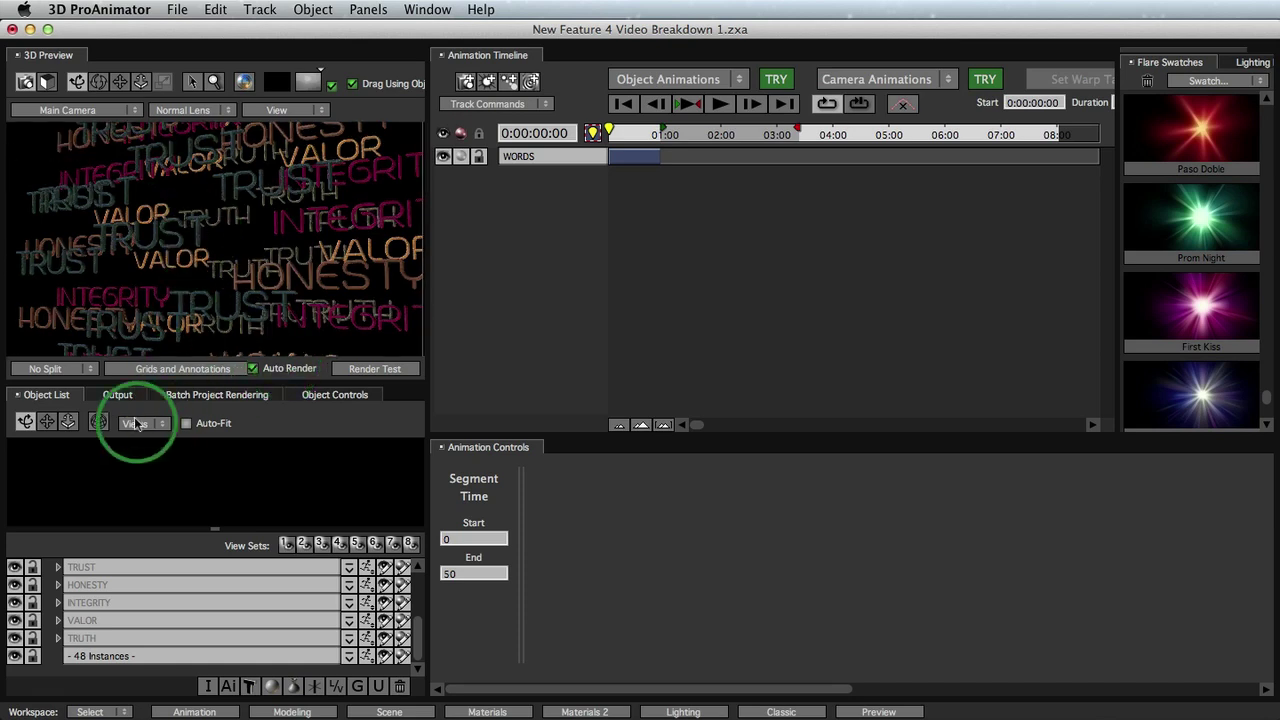
# - Set the Output renderer to OpenGL Renderer instead of Ray Tracer
pyautogui.click(107, 401)
pyautogui.click(178, 494)
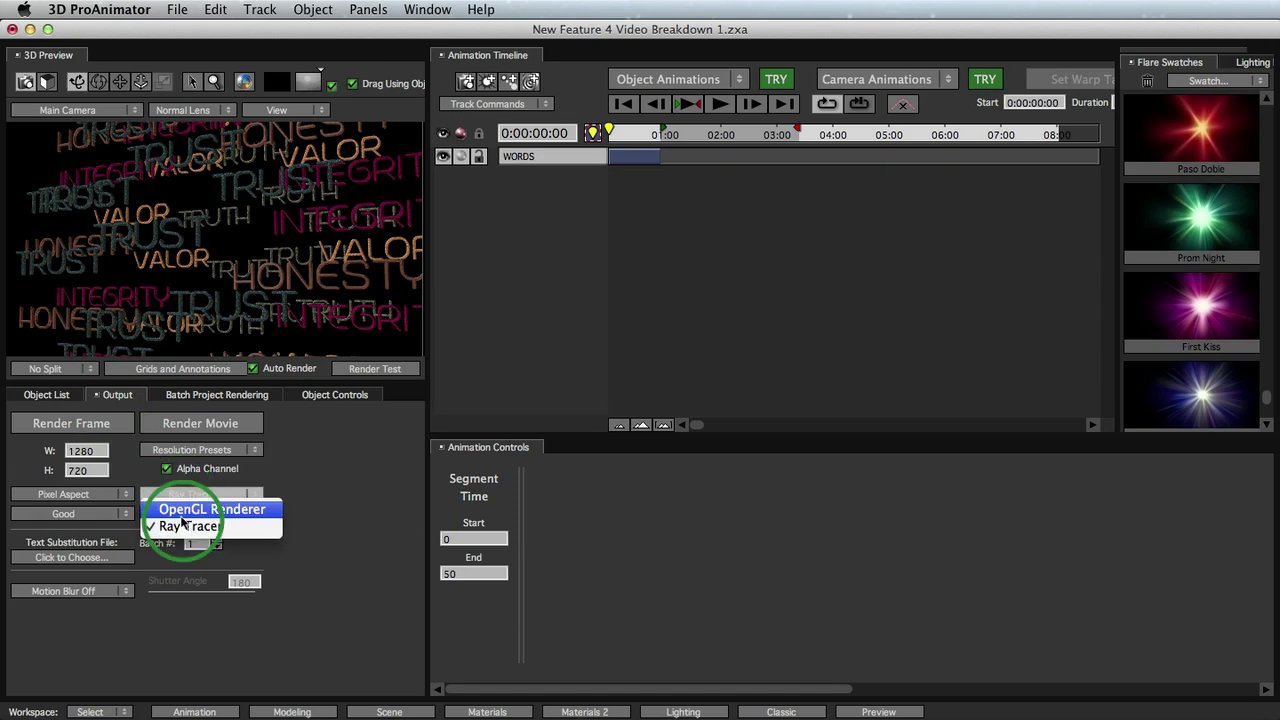
pyautogui.click(184, 511)
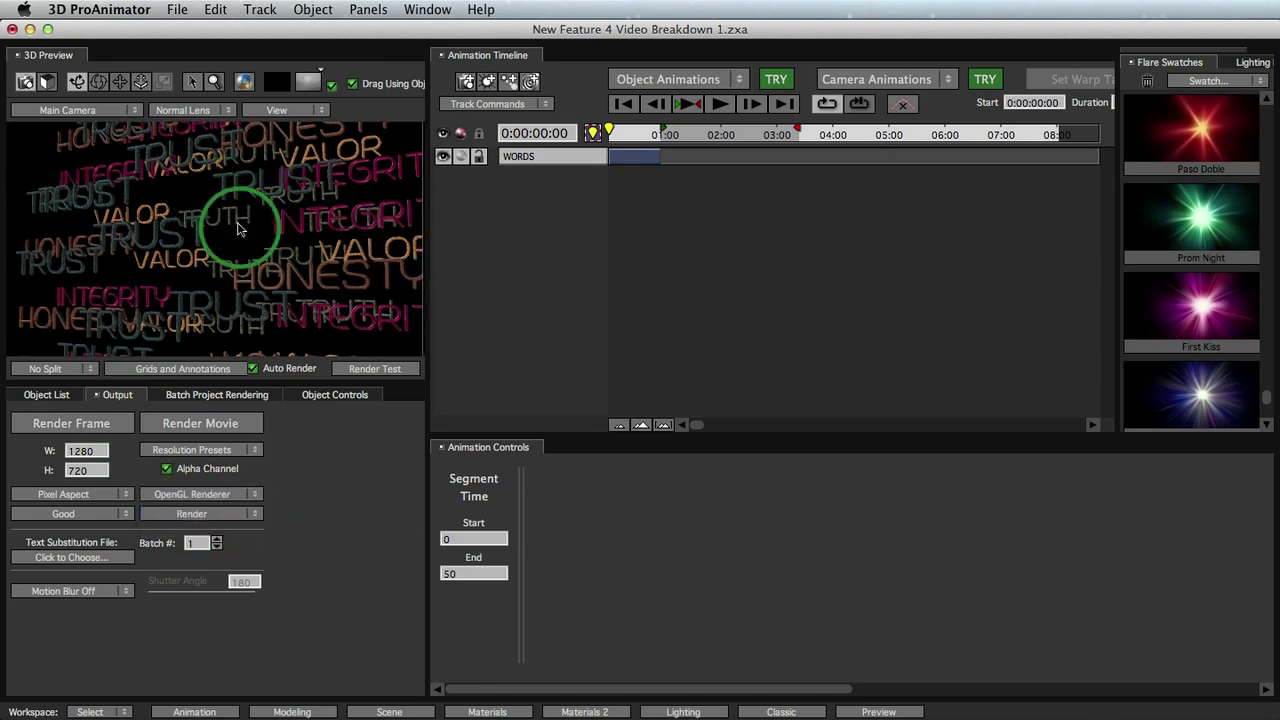
pyautogui.moveTo(238, 229); pyautogui.dragTo(527, 522)
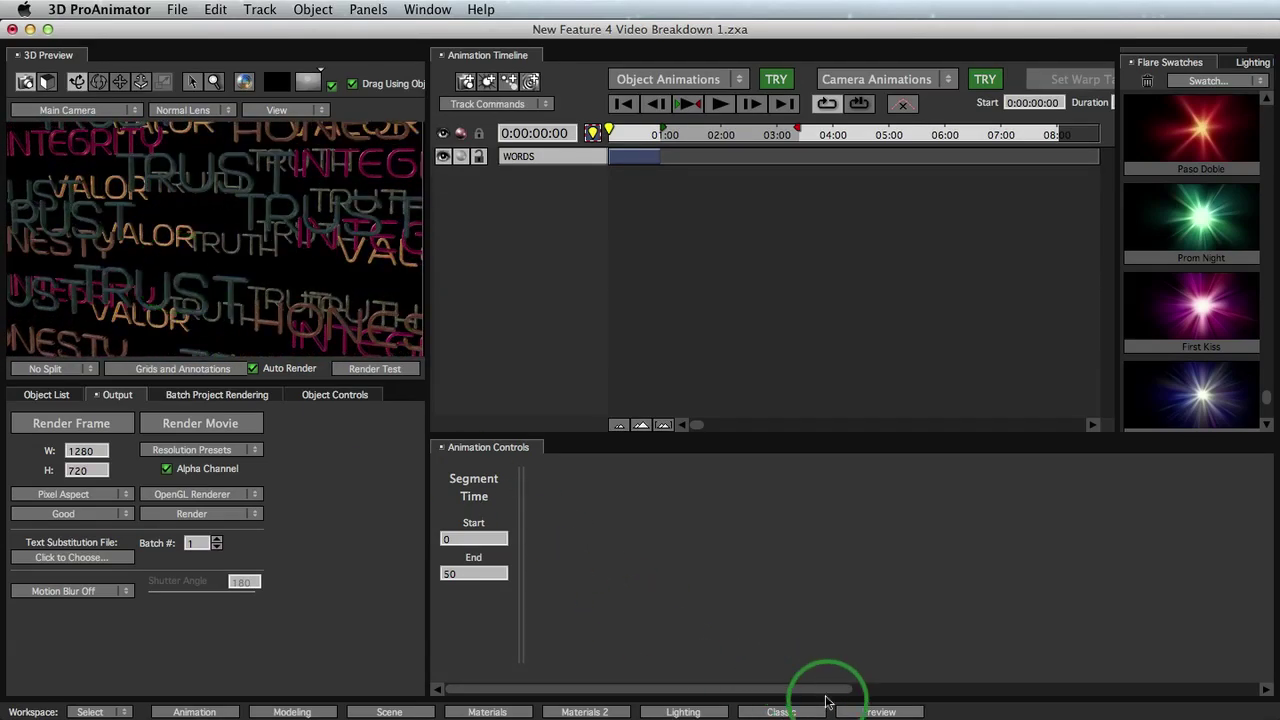
# - Switch to the Preview workspace and orbit the enlarged view of the word sphere
pyautogui.click(871, 706)
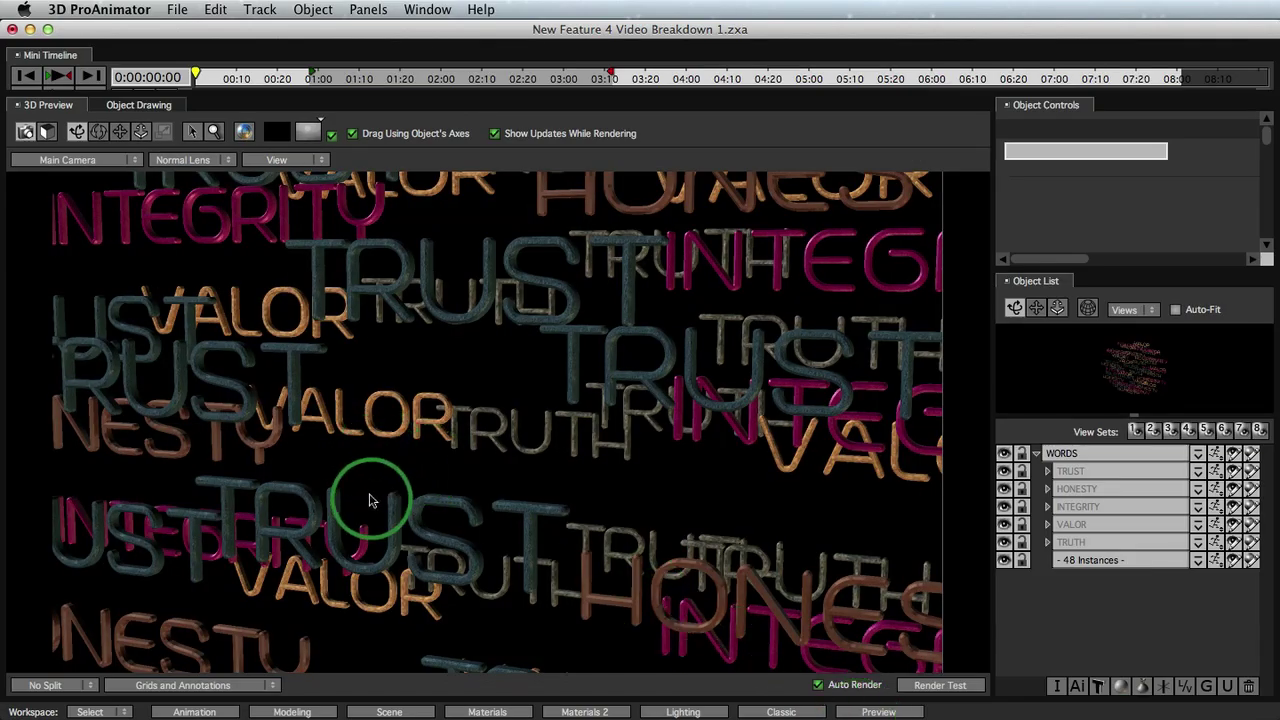
pyautogui.moveTo(369, 500); pyautogui.dragTo(698, 447)
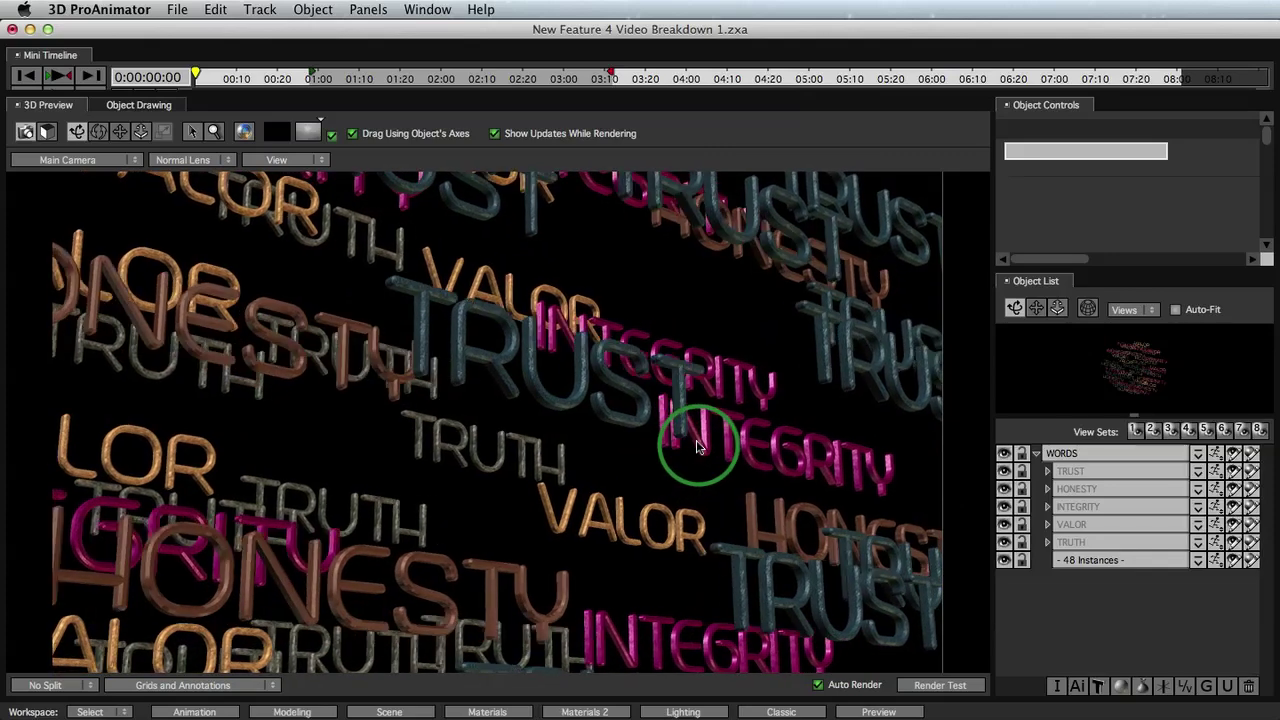